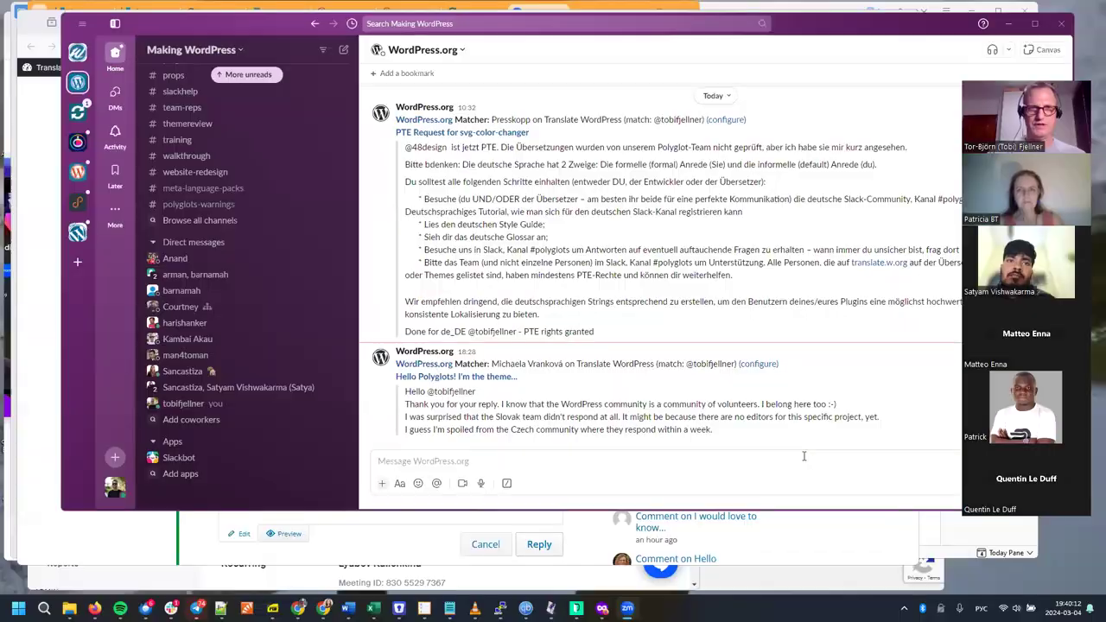
Switch to Firefox, open make.wordpress.org/polyglots/teams/ in a new tab and maximize the window.
{"action": "key", "text": "alt+Tab"}
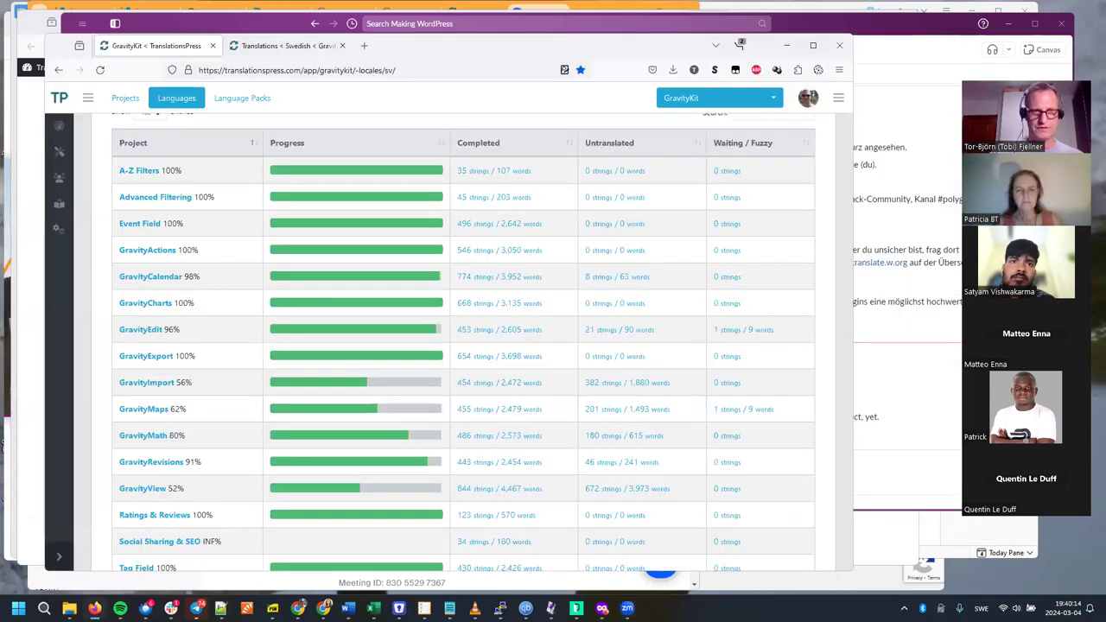
{"action": "left_click", "coordinate": [94, 608]}
{"action": "key", "text": "ctrl+t"}
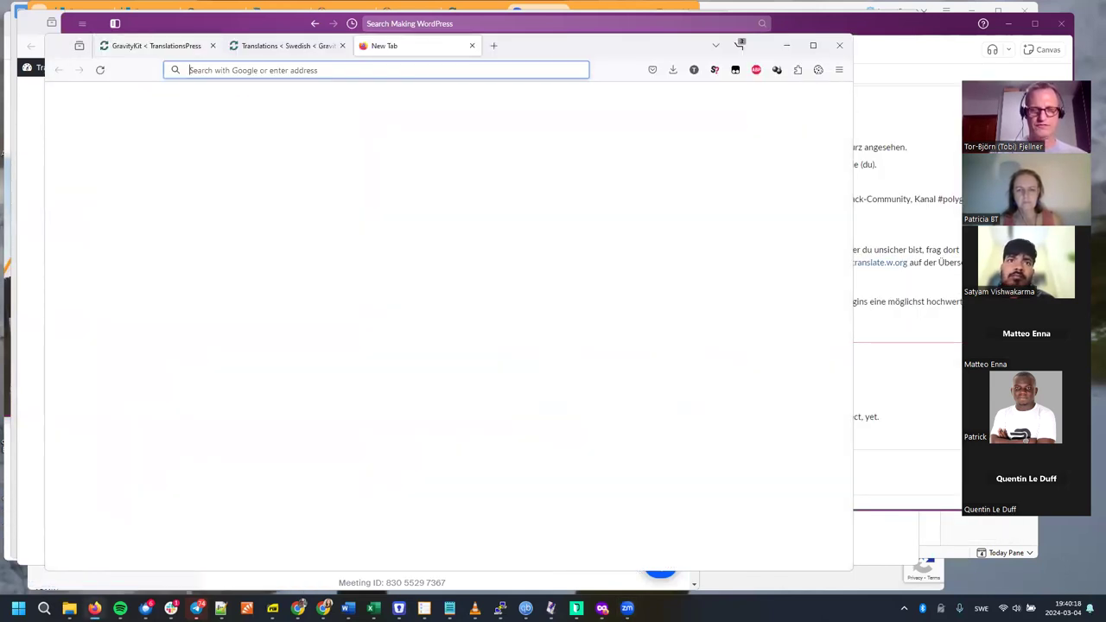
{"action": "type", "text": "teams"}
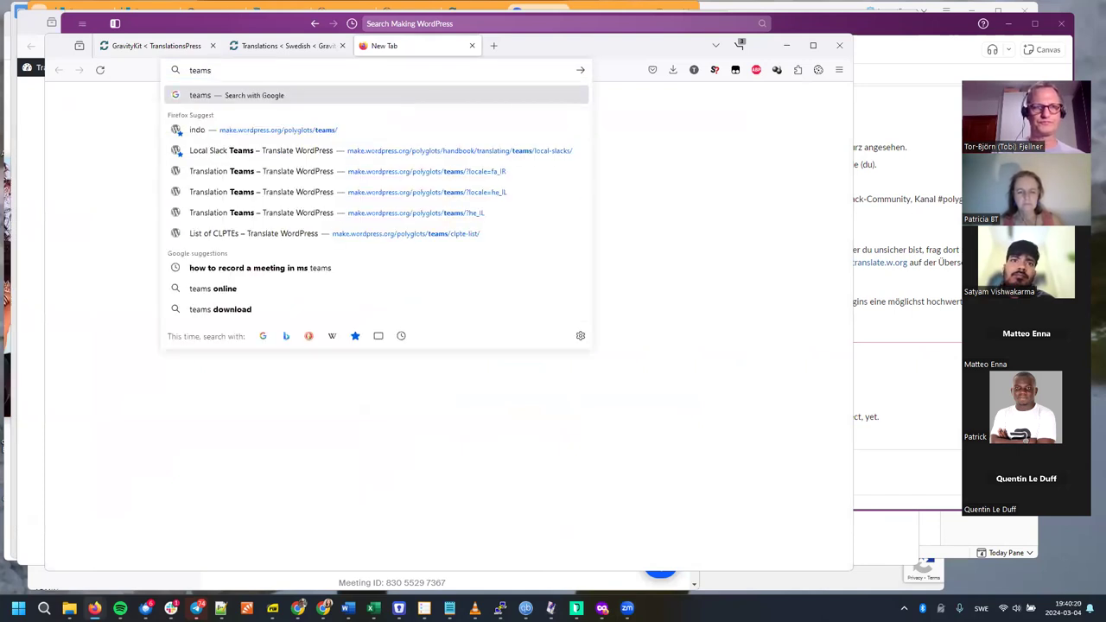
{"action": "key", "text": "Down"}
{"action": "key", "text": "Return"}
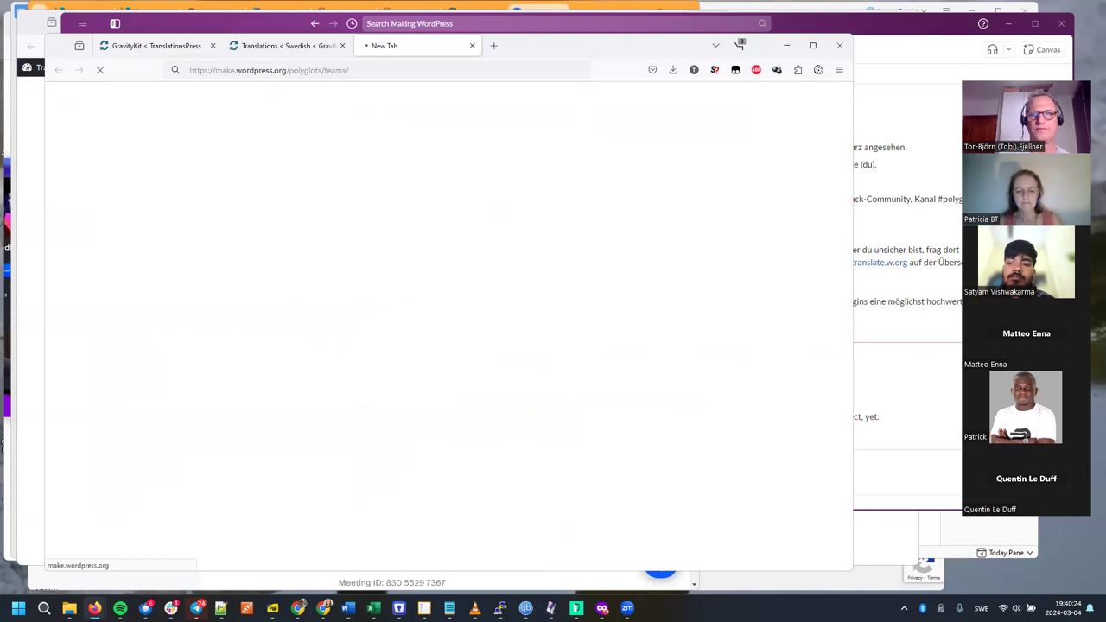
{"action": "left_click", "coordinate": [812, 46]}
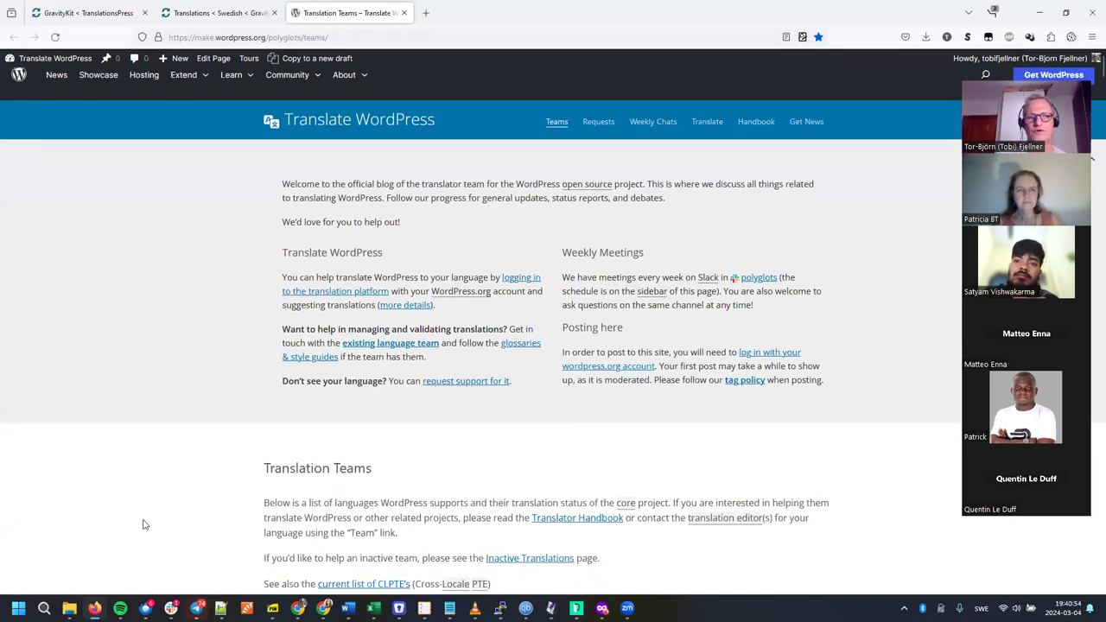
Examine the Translation Teams locale table, including the WP Locale codes, versions, GlotPress percentages and row colours.
{"action": "scroll", "coordinate": [144, 525], "scroll_direction": "down", "scroll_amount": 8}
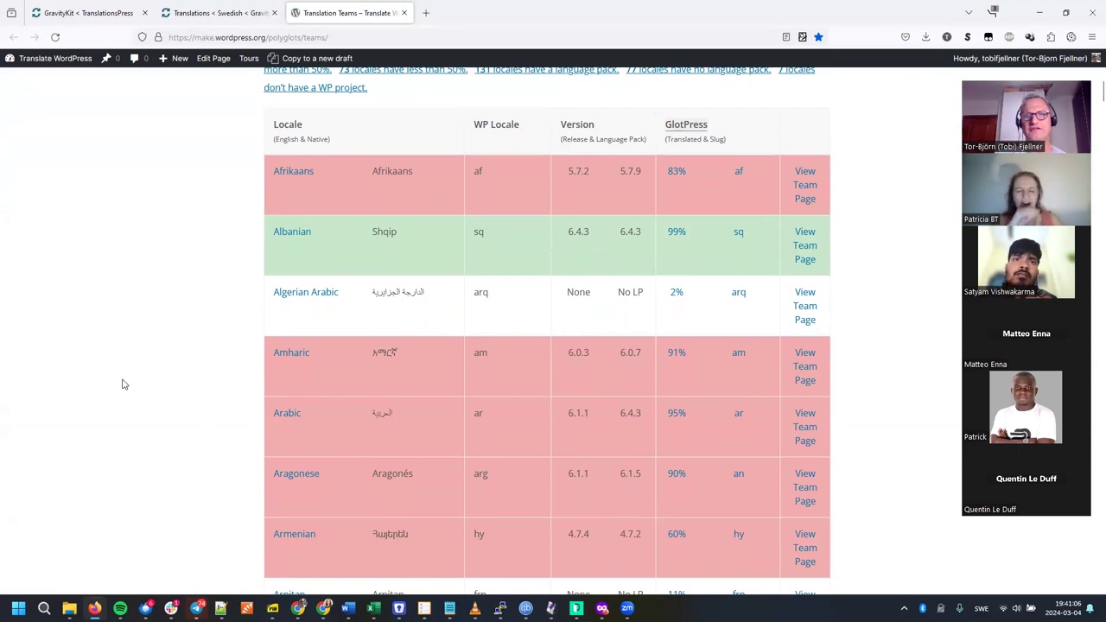
{"action": "scroll", "coordinate": [123, 399], "scroll_direction": "down", "scroll_amount": 2}
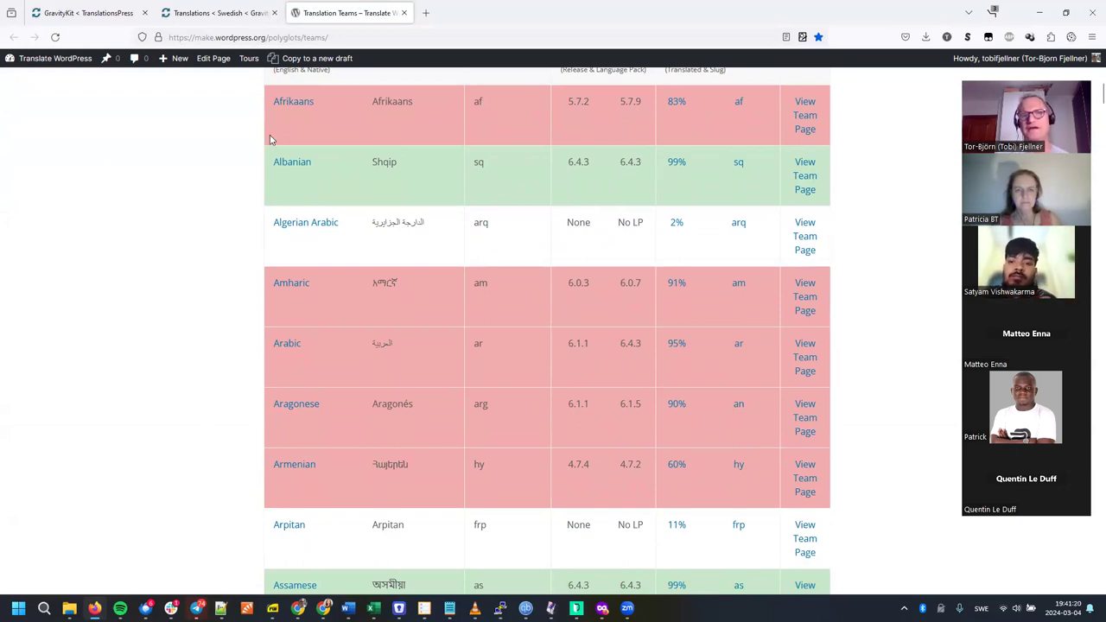
{"action": "scroll", "coordinate": [270, 140], "scroll_direction": "up", "scroll_amount": 1}
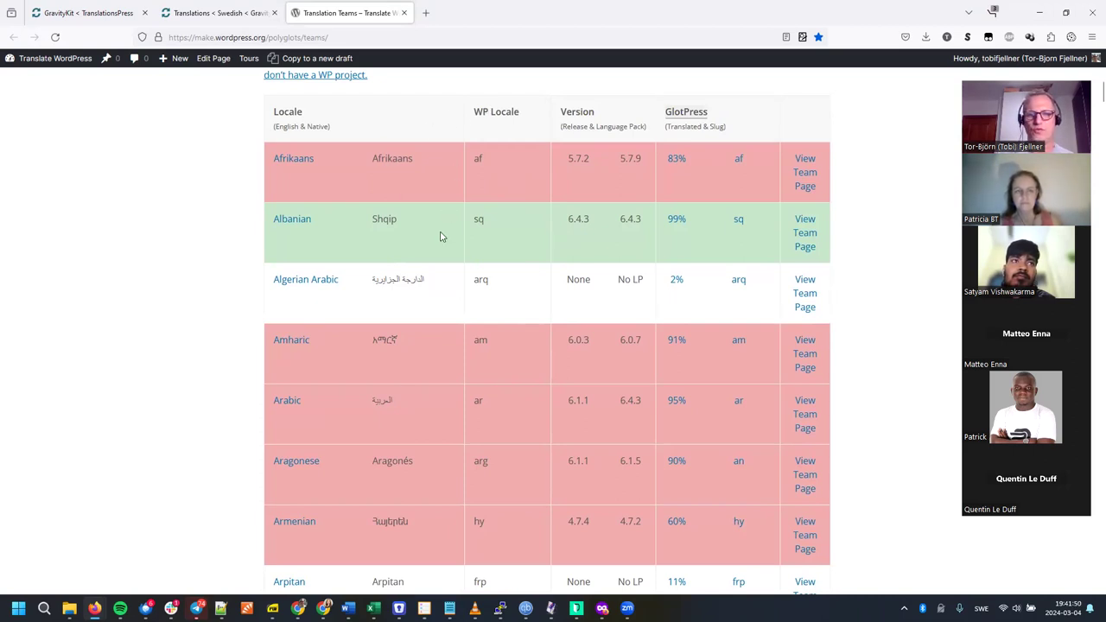
{"action": "scroll", "coordinate": [449, 216], "scroll_direction": "down", "scroll_amount": 1}
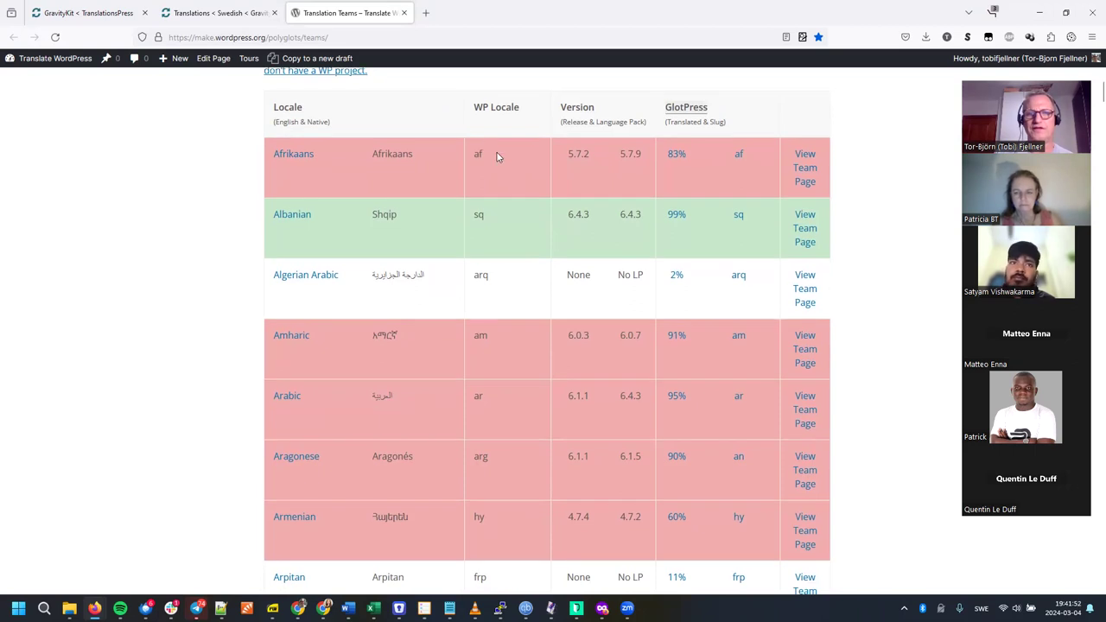
{"action": "double_click", "coordinate": [479, 153]}
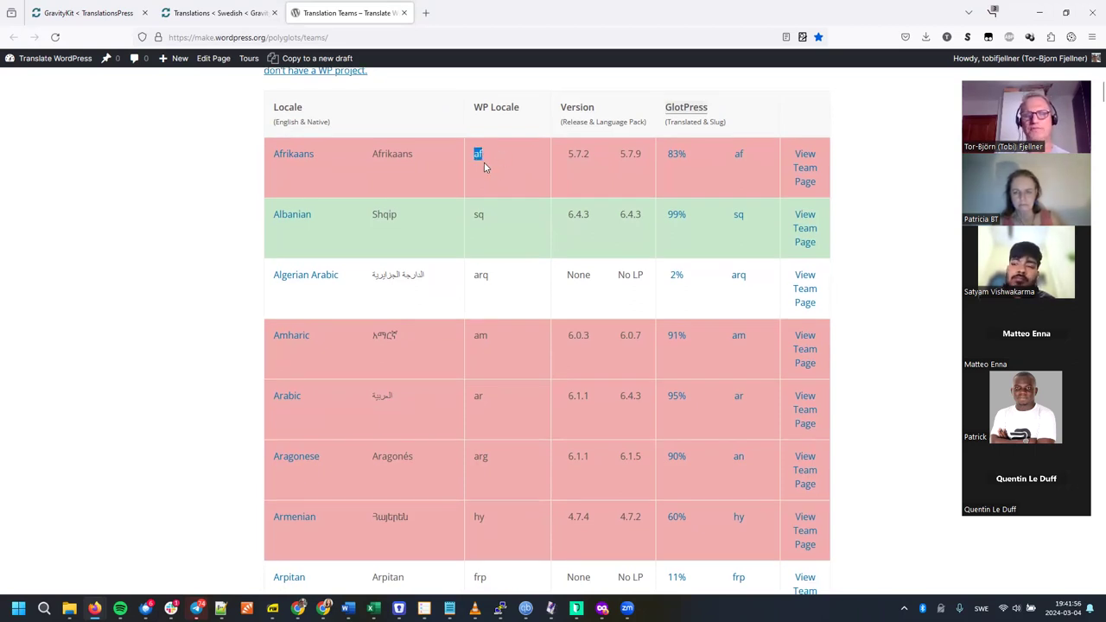
{"action": "scroll", "coordinate": [477, 295], "scroll_direction": "down", "scroll_amount": 1}
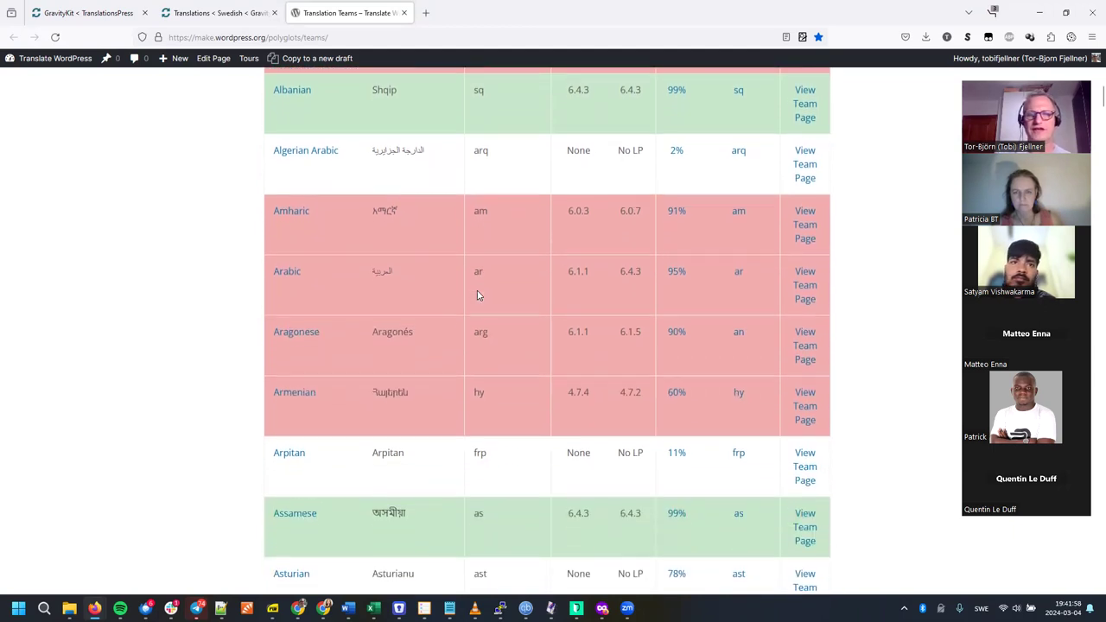
{"action": "scroll", "coordinate": [477, 295], "scroll_direction": "down", "scroll_amount": 2}
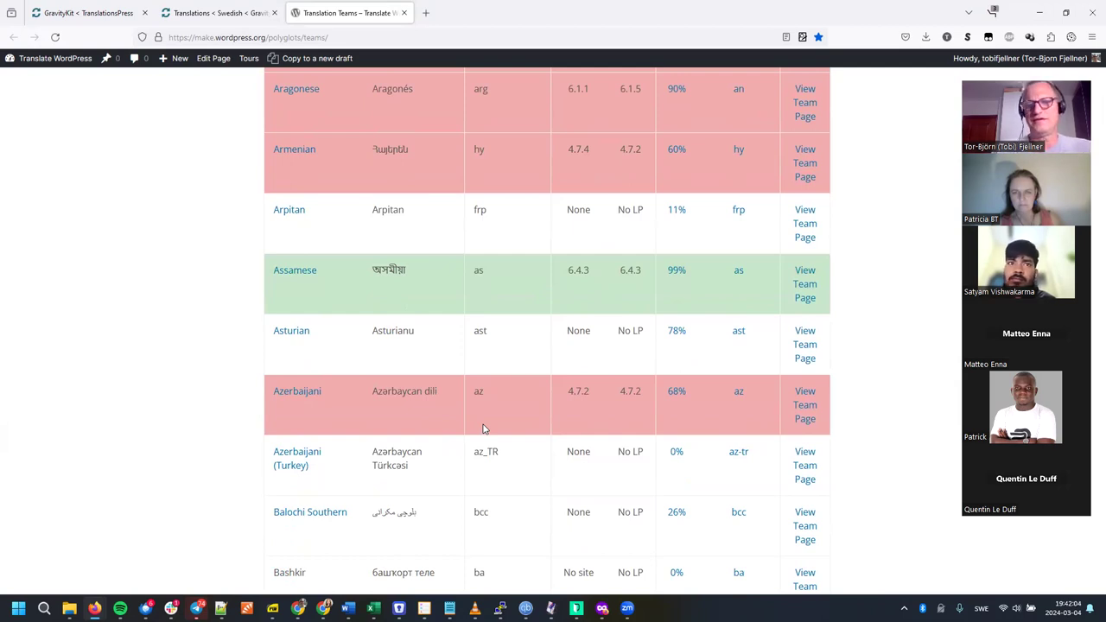
{"action": "scroll", "coordinate": [483, 429], "scroll_direction": "up", "scroll_amount": 1}
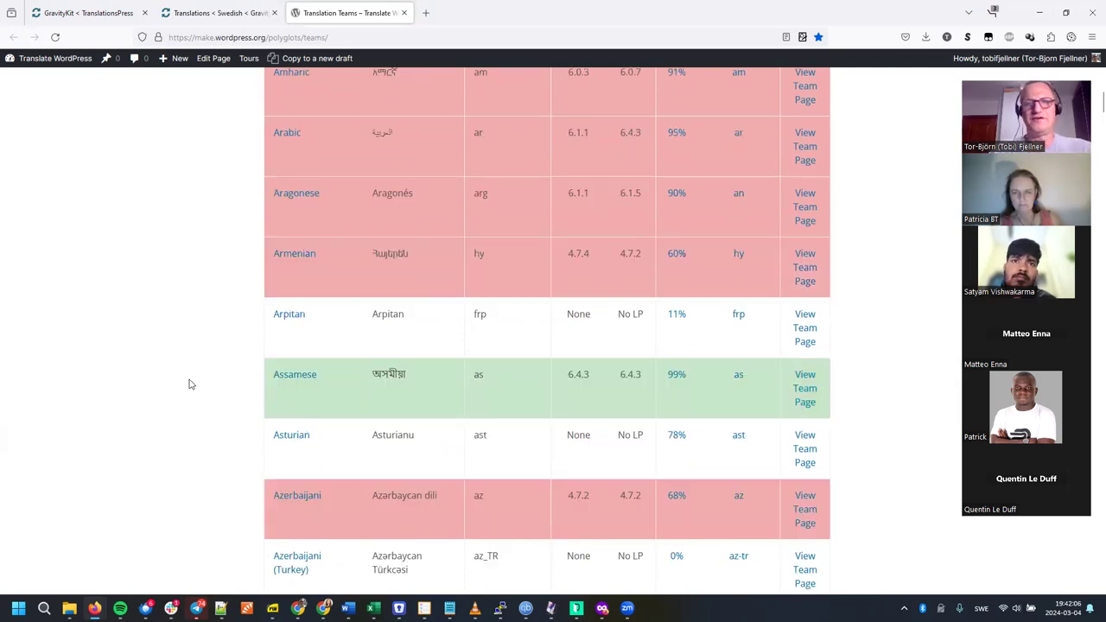
{"action": "scroll", "coordinate": [165, 354], "scroll_direction": "up", "scroll_amount": 2}
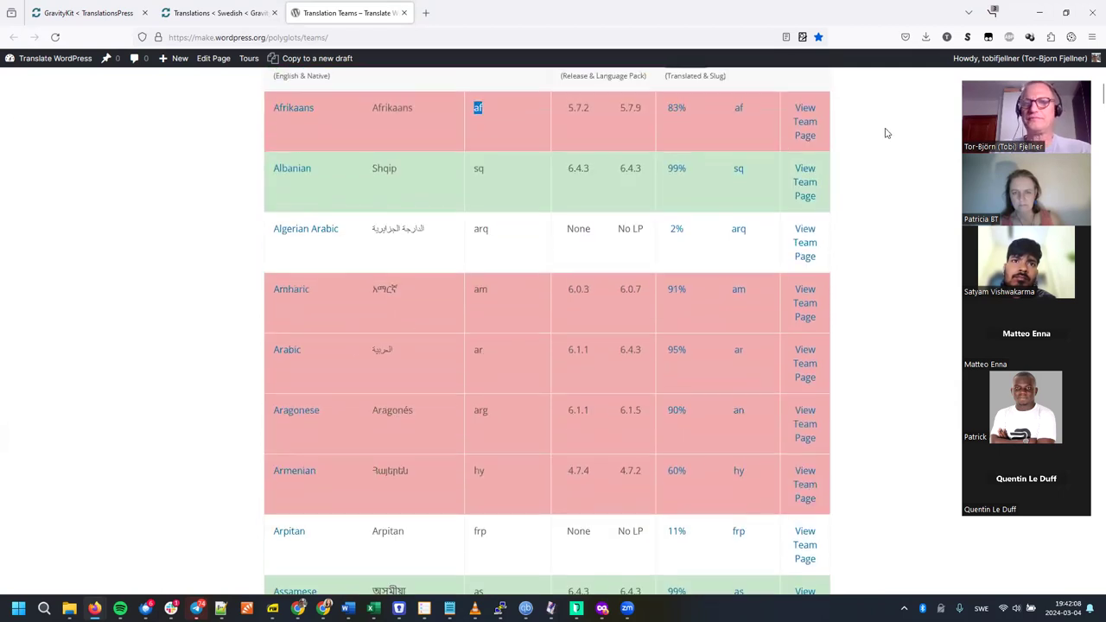
{"action": "scroll", "coordinate": [884, 131], "scroll_direction": "up", "scroll_amount": 1}
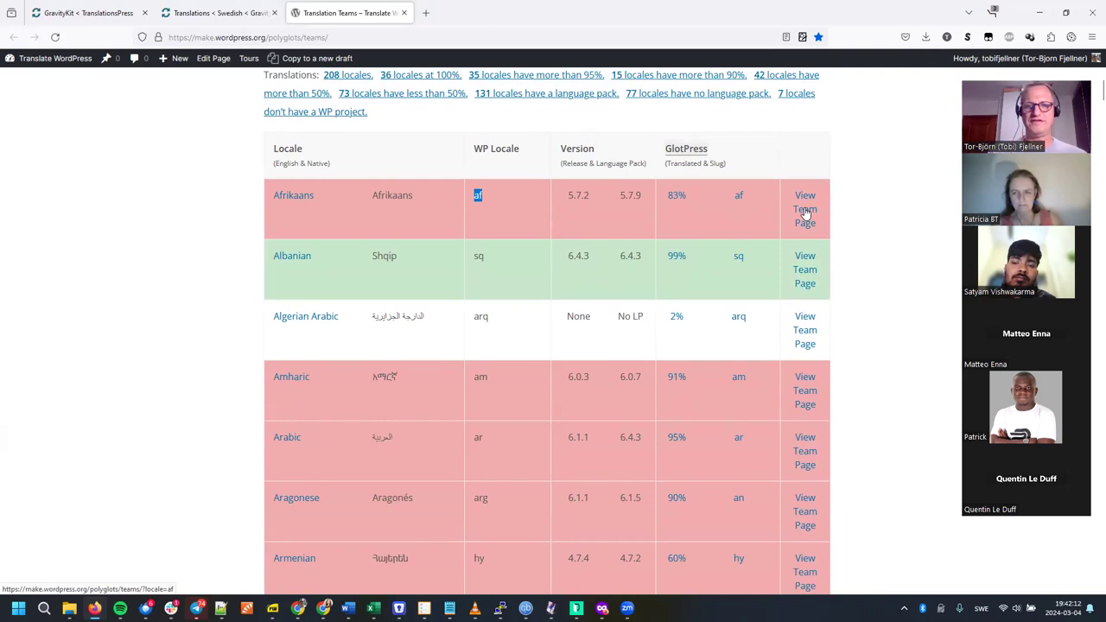
Open the Albanian team page in a new tab and show its locale details.
{"action": "middle_click", "coordinate": [802, 266]}
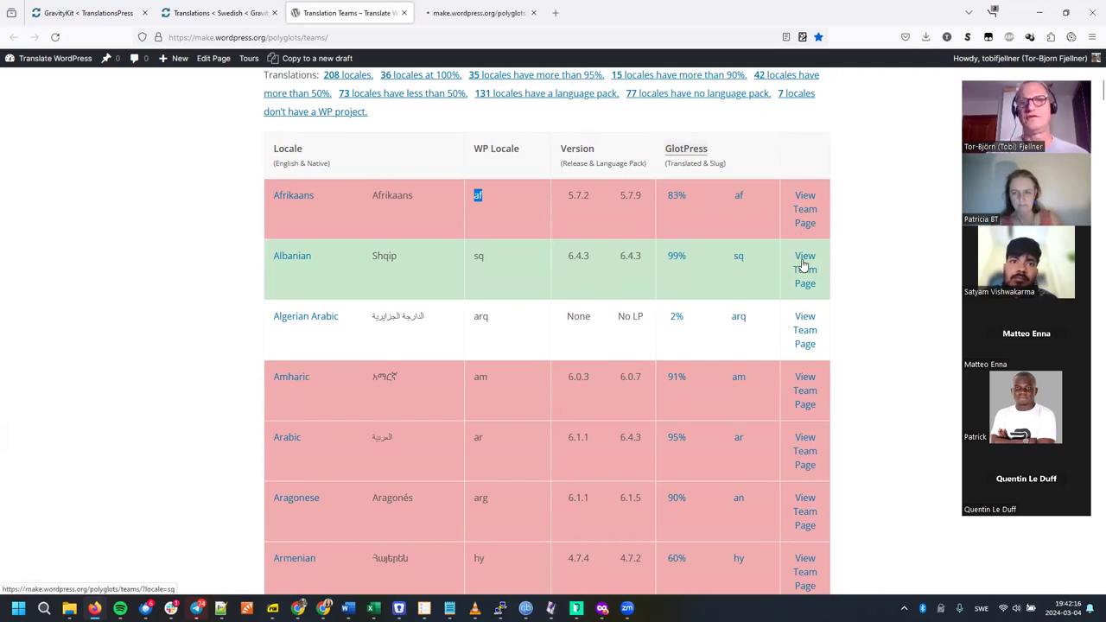
{"action": "key", "text": "ctrl+Tab"}
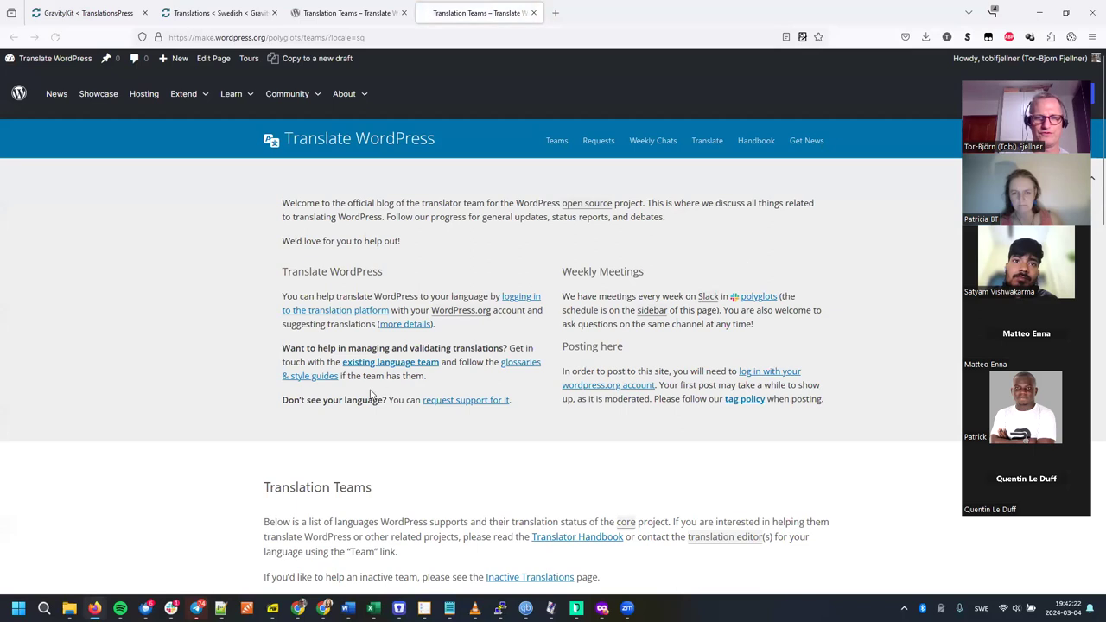
{"action": "scroll", "coordinate": [350, 466], "scroll_direction": "down", "scroll_amount": 3}
{"action": "scroll", "coordinate": [349, 466], "scroll_direction": "down", "scroll_amount": 2}
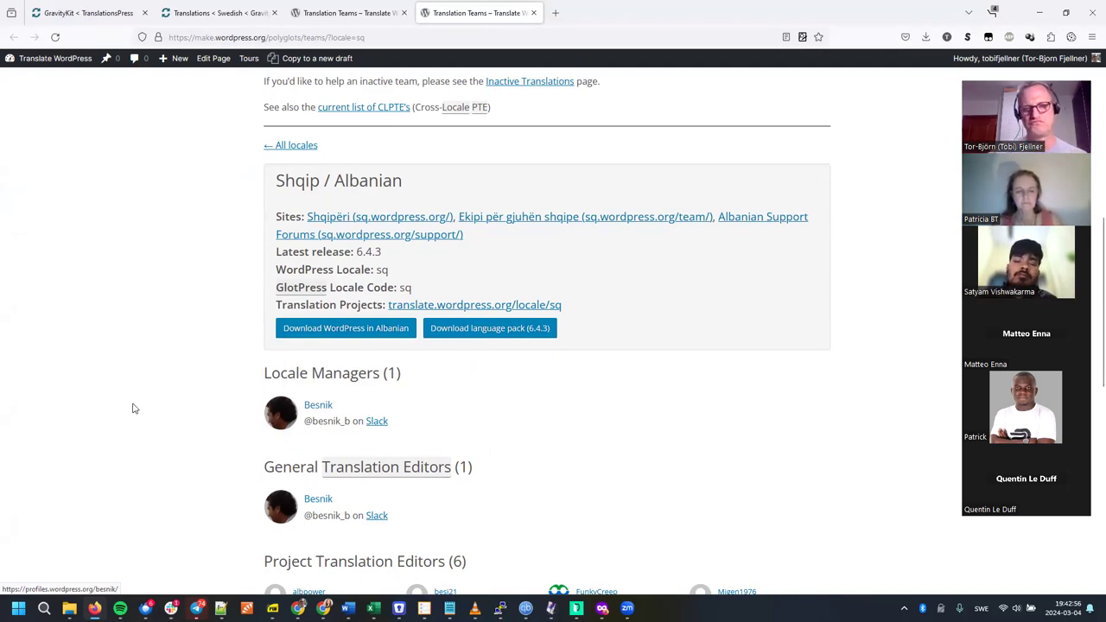
Review the Albanian team's locale managers, translation editors, and current and past translation contributors.
{"action": "scroll", "coordinate": [133, 407], "scroll_direction": "down", "scroll_amount": 3}
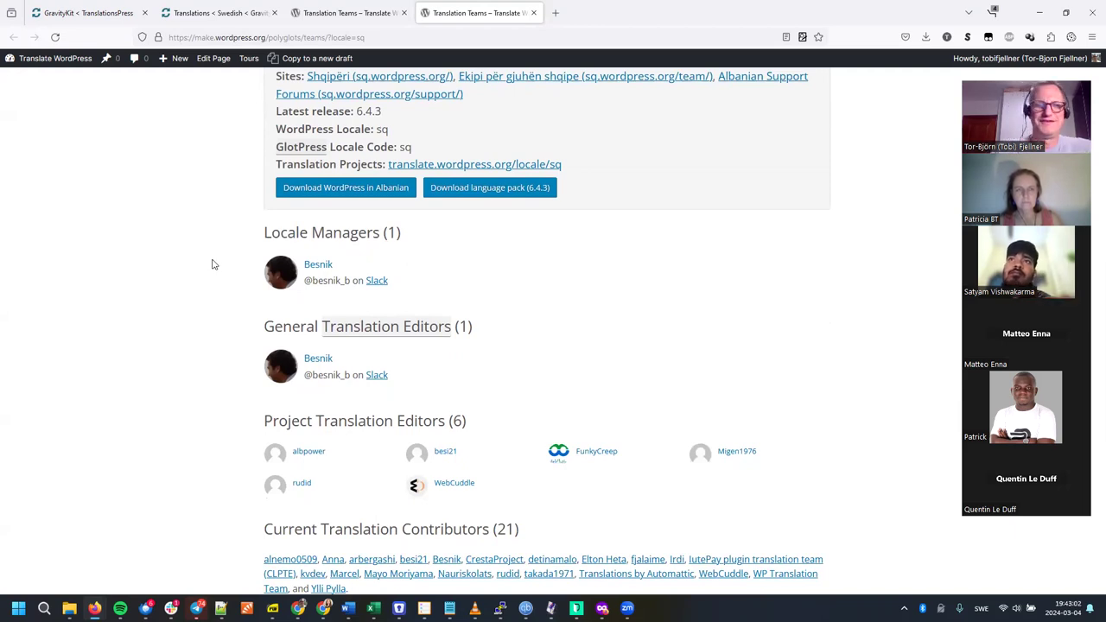
{"action": "scroll", "coordinate": [214, 265], "scroll_direction": "down", "scroll_amount": 1}
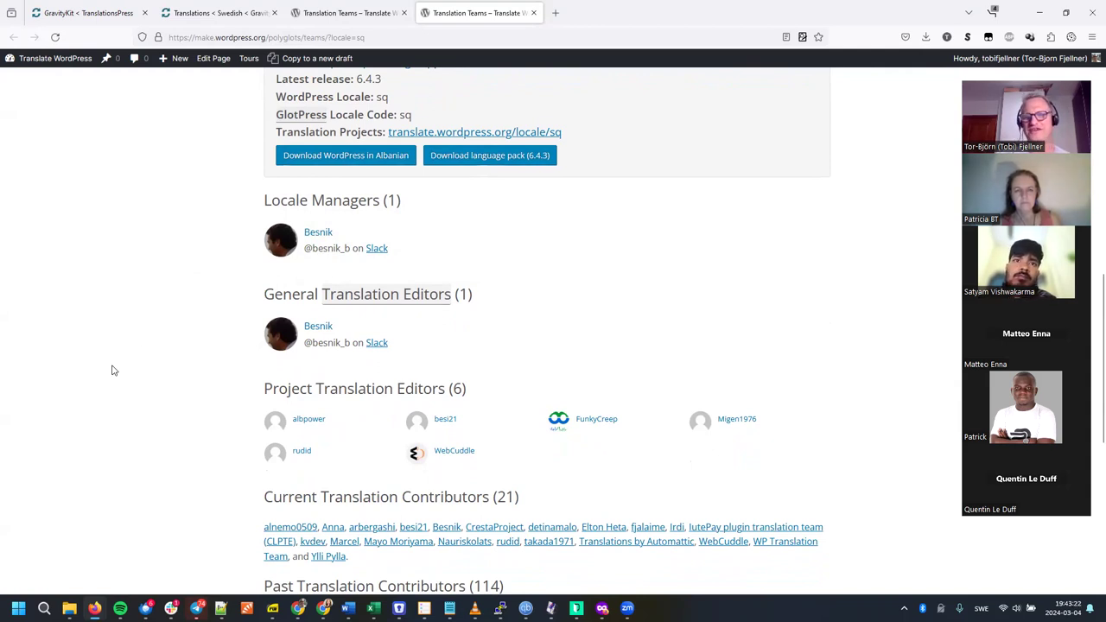
{"action": "scroll", "coordinate": [113, 370], "scroll_direction": "down", "scroll_amount": 1}
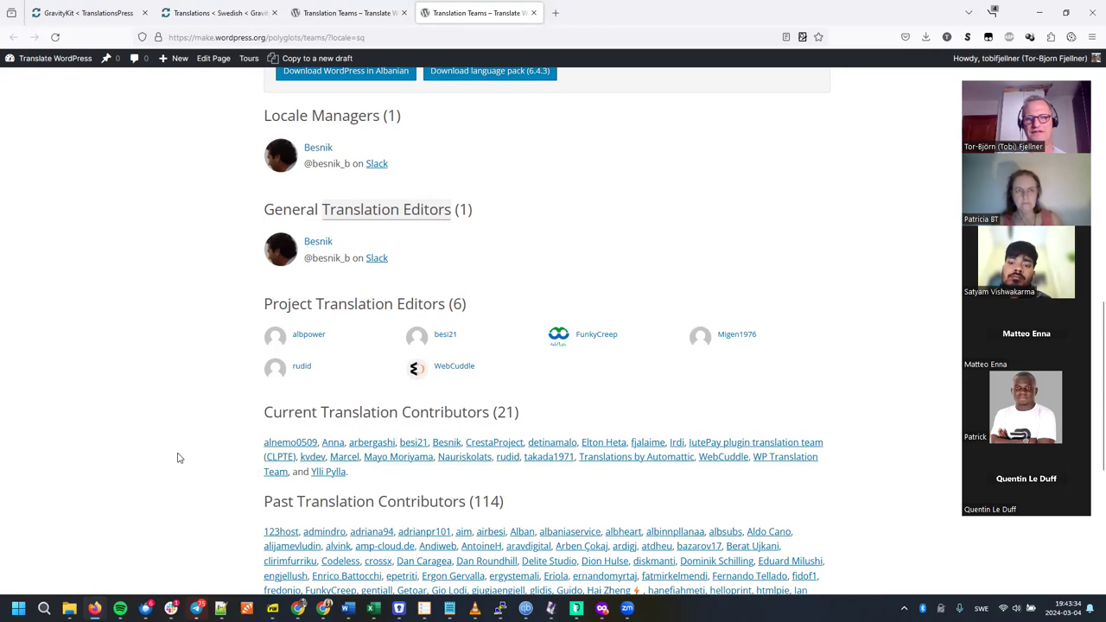
{"action": "scroll", "coordinate": [177, 458], "scroll_direction": "down", "scroll_amount": 2}
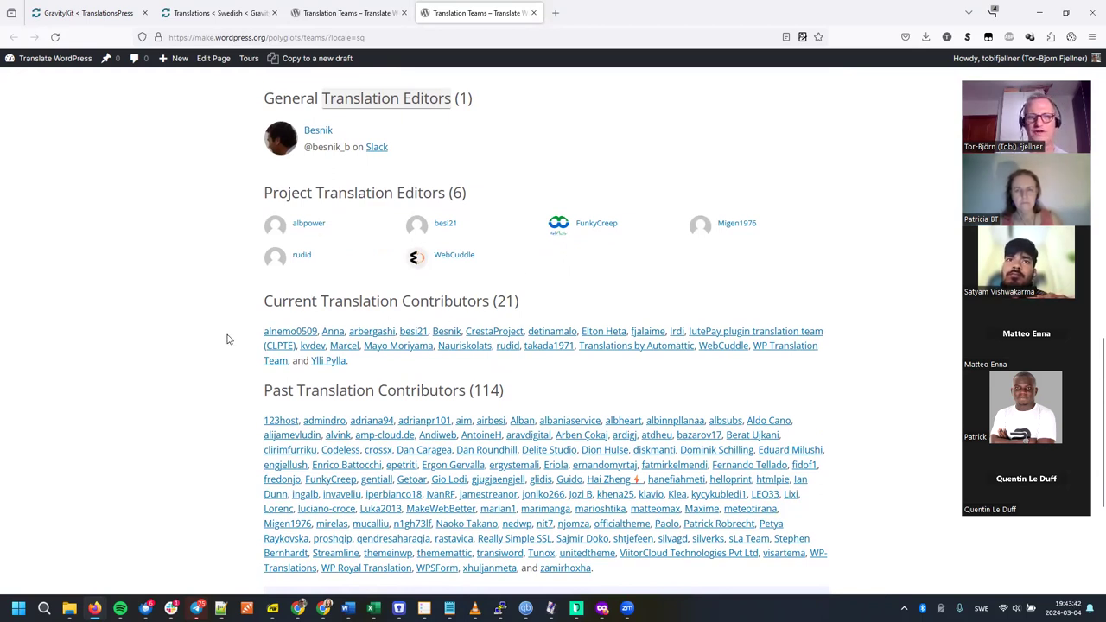
{"action": "triple_click", "coordinate": [222, 358]}
{"action": "left_click", "coordinate": [215, 357]}
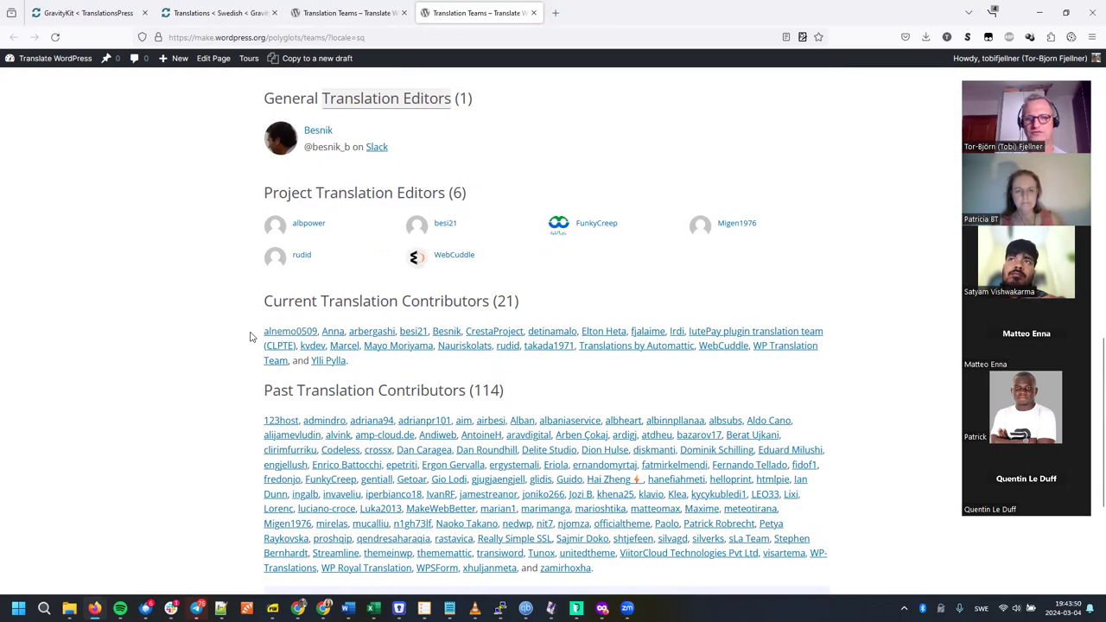
{"action": "scroll", "coordinate": [251, 337], "scroll_direction": "down", "scroll_amount": 1}
{"action": "scroll", "coordinate": [225, 339], "scroll_direction": "down", "scroll_amount": 2}
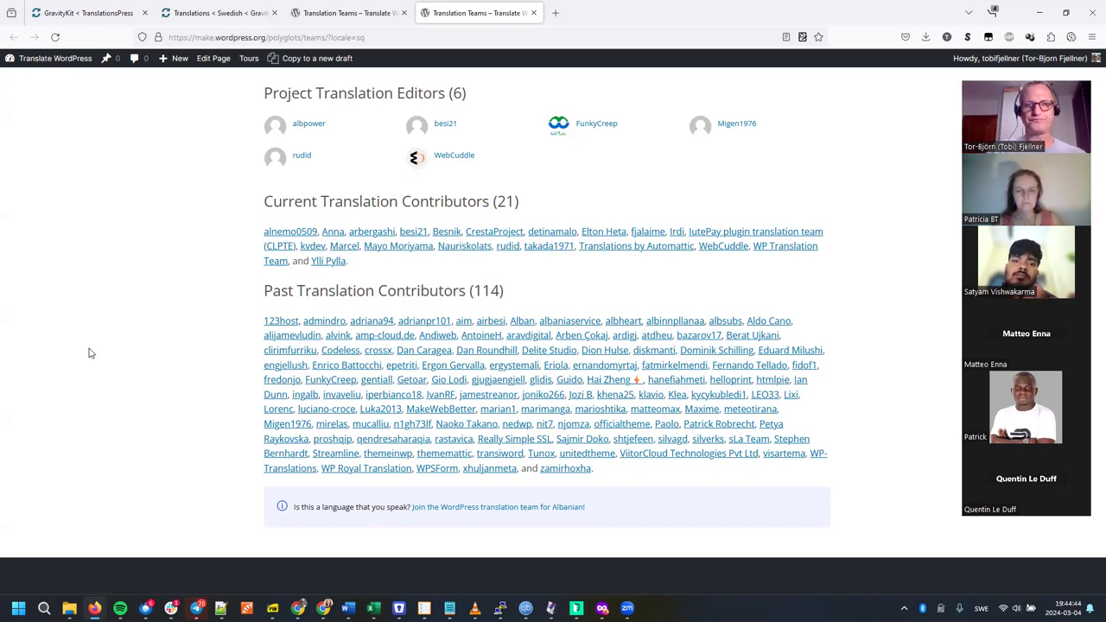
Open translate.wordpress.org in a new private browsing window.
{"action": "key", "text": "ctrl+shift+p"}
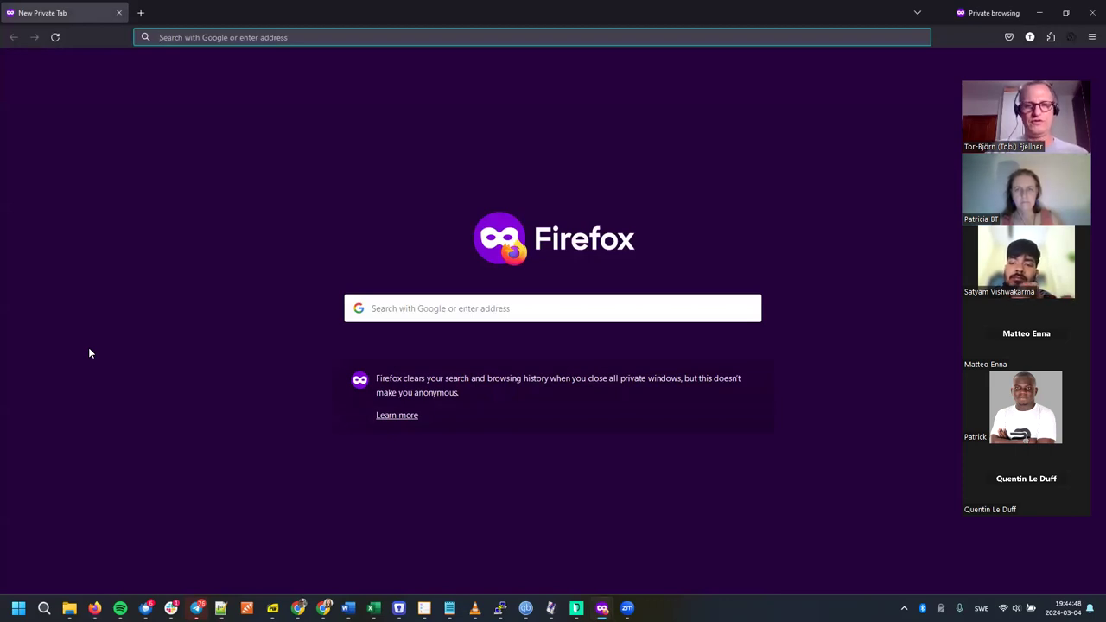
{"action": "type", "text": "tran"}
{"action": "key", "text": "Right"}
{"action": "key", "text": "BackSpace"}
{"action": "key", "text": "BackSpace"}
{"action": "key", "text": "BackSpace"}
{"action": "key", "text": "BackSpace"}
{"action": "key", "text": "BackSpace"}
{"action": "key", "text": "BackSpace"}
{"action": "key", "text": "BackSpace"}
{"action": "key", "text": "BackSpace"}
{"action": "key", "text": "BackSpace"}
{"action": "key", "text": "BackSpace"}
{"action": "key", "text": "BackSpace"}
{"action": "type", "text": "w"}
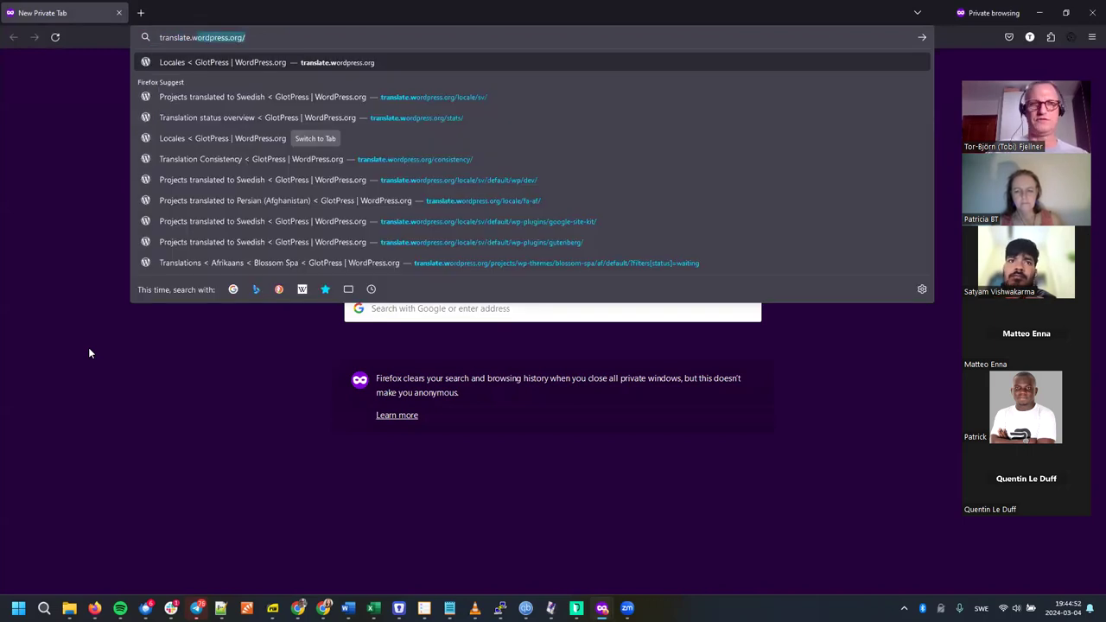
{"action": "key", "text": "Right"}
{"action": "key", "text": "Return"}
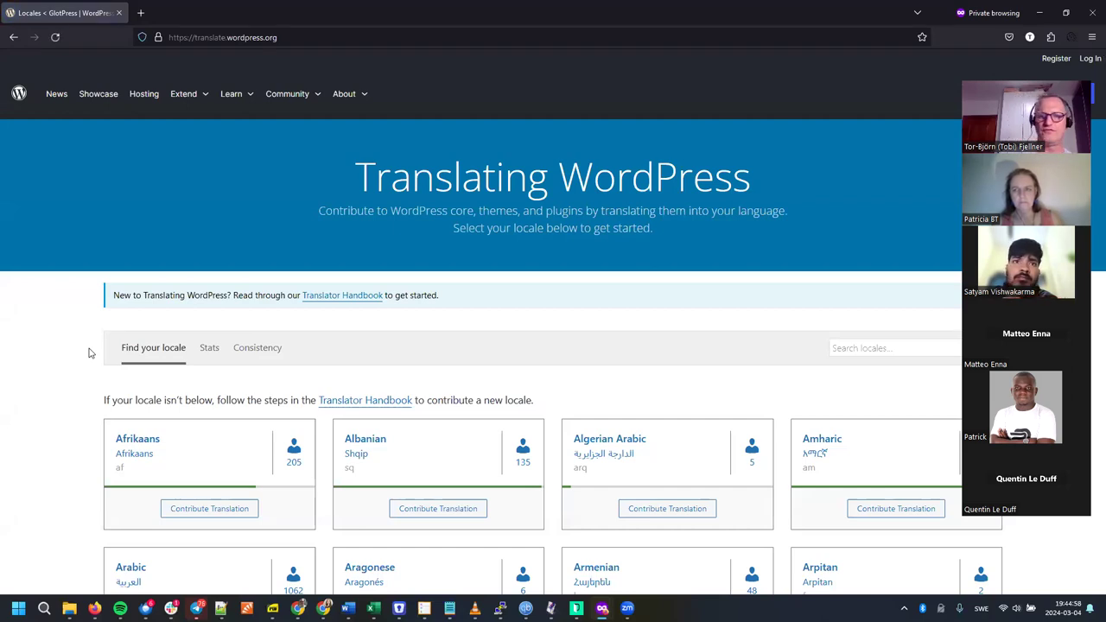
Find "sve" on the locales page and open the Swedish locale's translation projects.
{"action": "scroll", "coordinate": [15, 492], "scroll_direction": "down", "scroll_amount": 1}
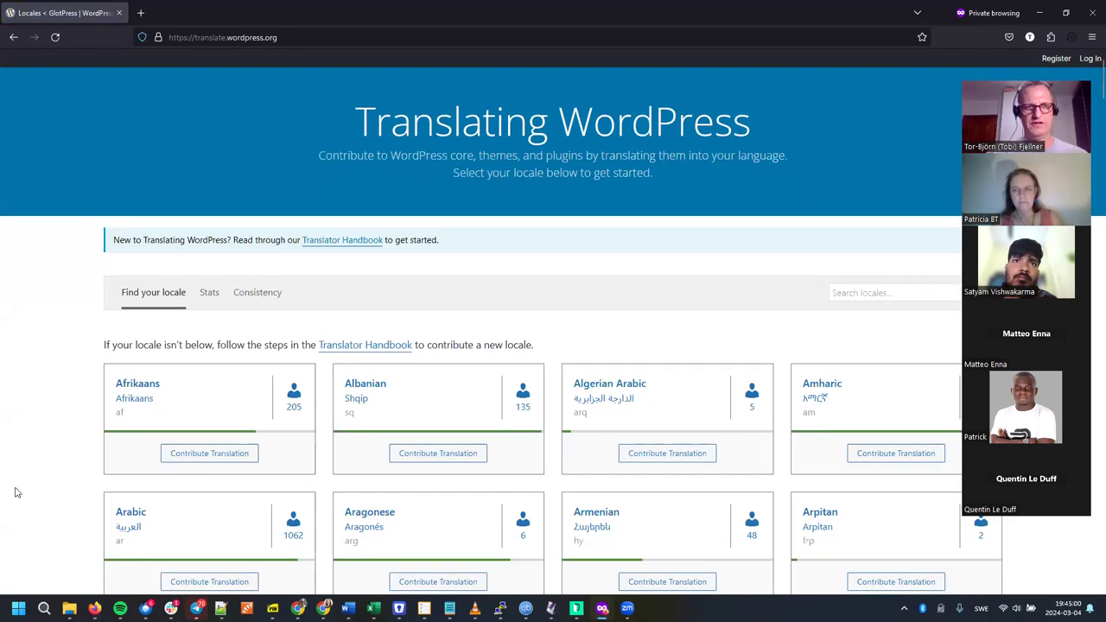
{"action": "scroll", "coordinate": [14, 493], "scroll_direction": "down", "scroll_amount": 1}
{"action": "key", "text": "ctrl+f"}
{"action": "type", "text": "sve"}
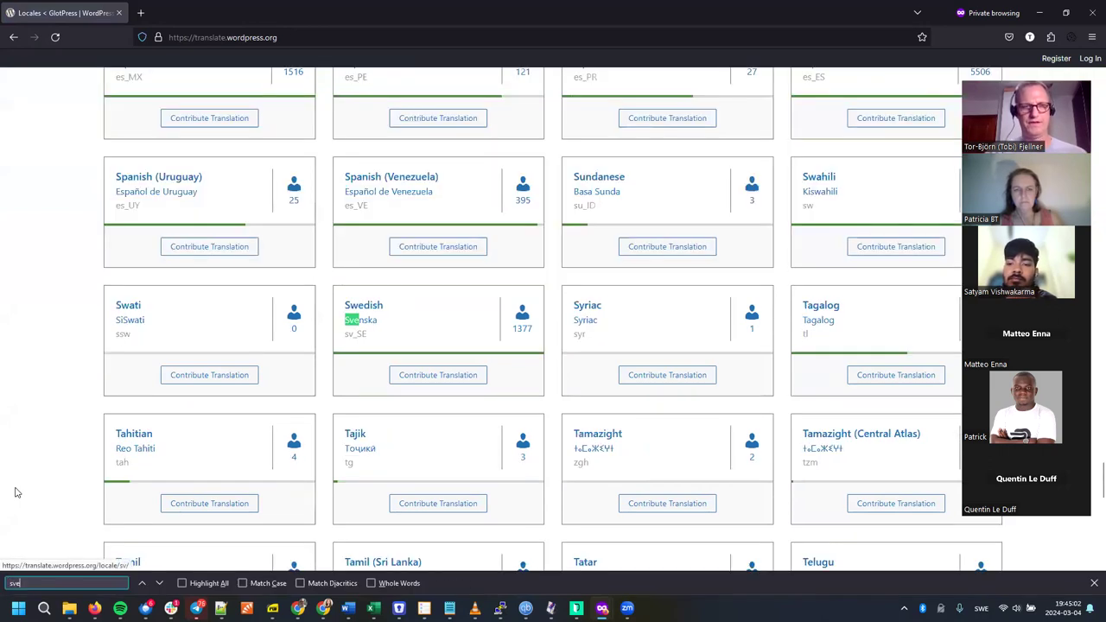
{"action": "left_click", "coordinate": [415, 380]}
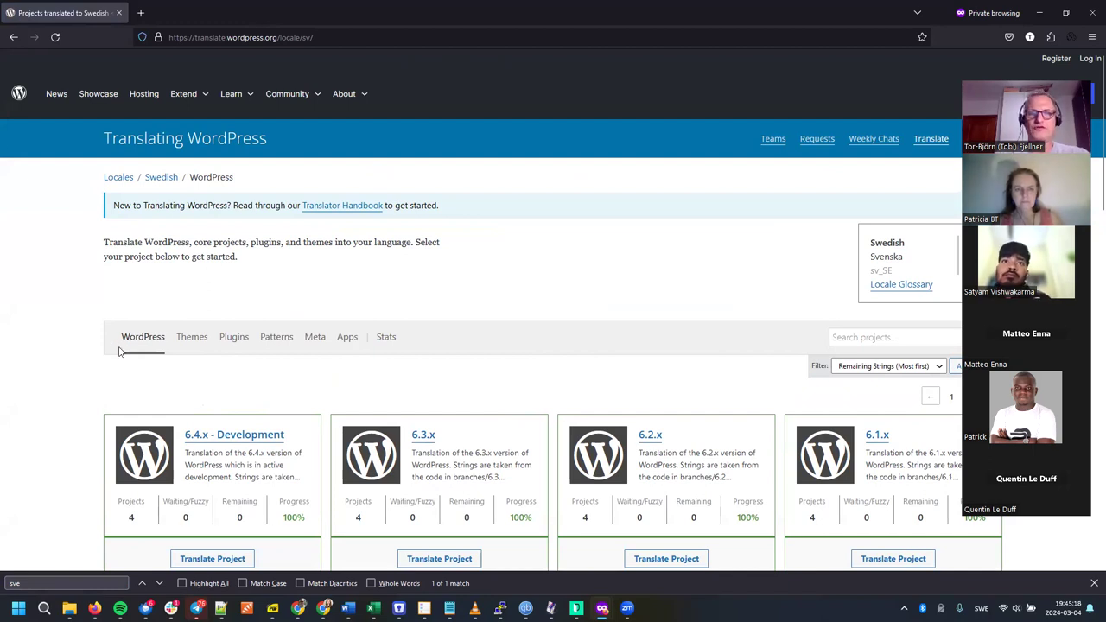
Look through the WordPress core version projects listed for the Swedish locale.
{"action": "scroll", "coordinate": [77, 378], "scroll_direction": "down", "scroll_amount": 2}
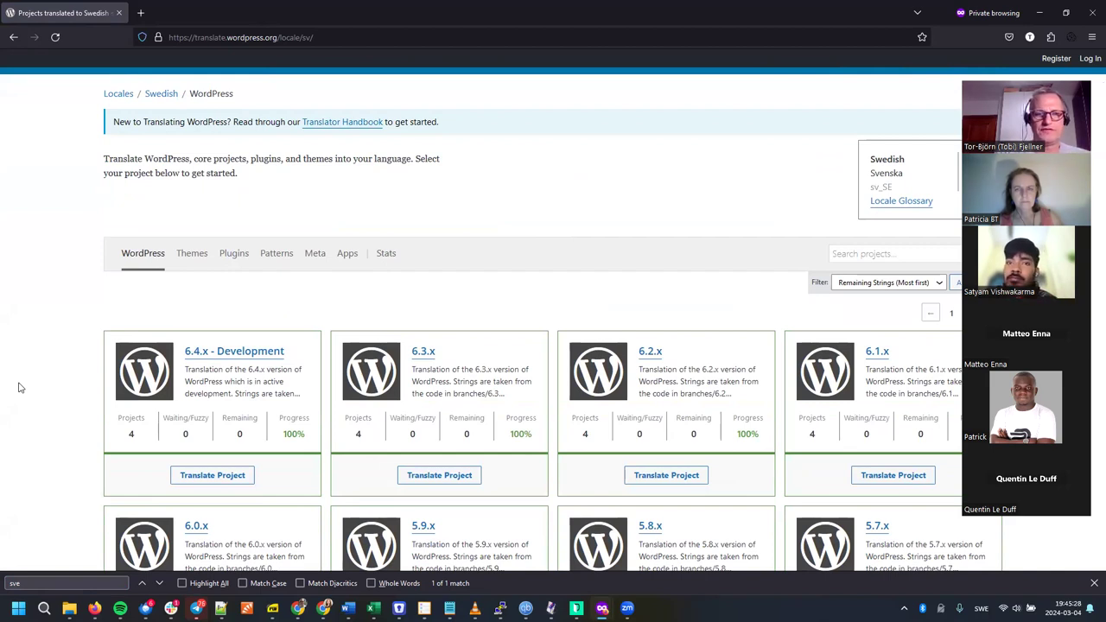
{"action": "scroll", "coordinate": [434, 346], "scroll_direction": "down", "scroll_amount": 2}
{"action": "scroll", "coordinate": [434, 342], "scroll_direction": "down", "scroll_amount": 5}
{"action": "scroll", "coordinate": [435, 343], "scroll_direction": "up", "scroll_amount": 4}
{"action": "scroll", "coordinate": [434, 342], "scroll_direction": "up", "scroll_amount": 4}
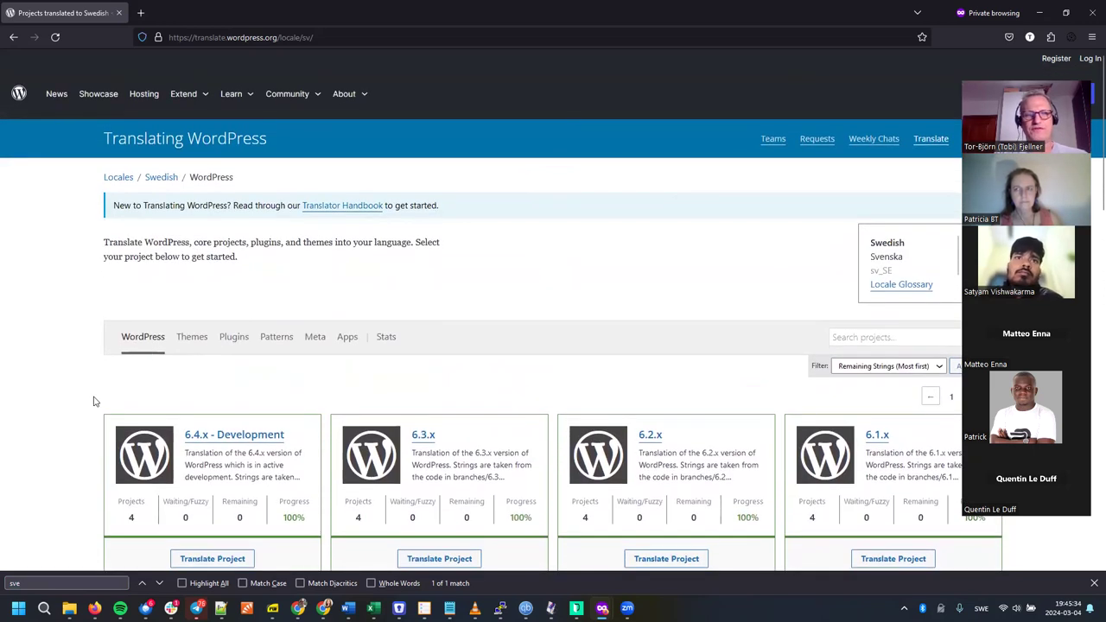
View the Swedish translation projects for Themes and for Plugins.
{"action": "left_click", "coordinate": [192, 337]}
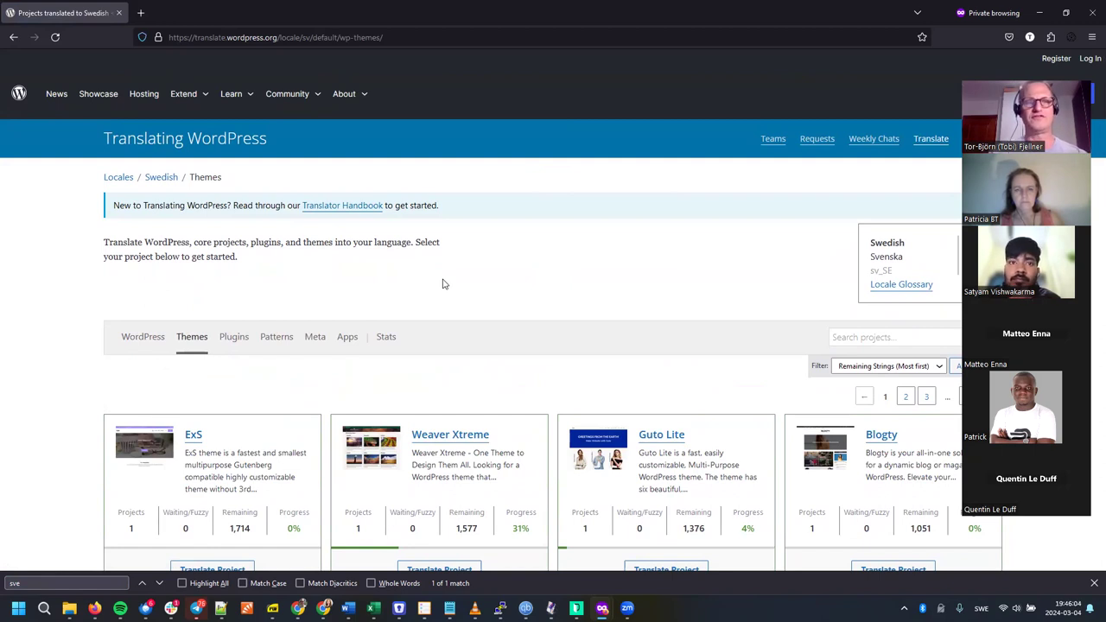
{"action": "scroll", "coordinate": [442, 284], "scroll_direction": "down", "scroll_amount": 3}
{"action": "left_click", "coordinate": [222, 198]}
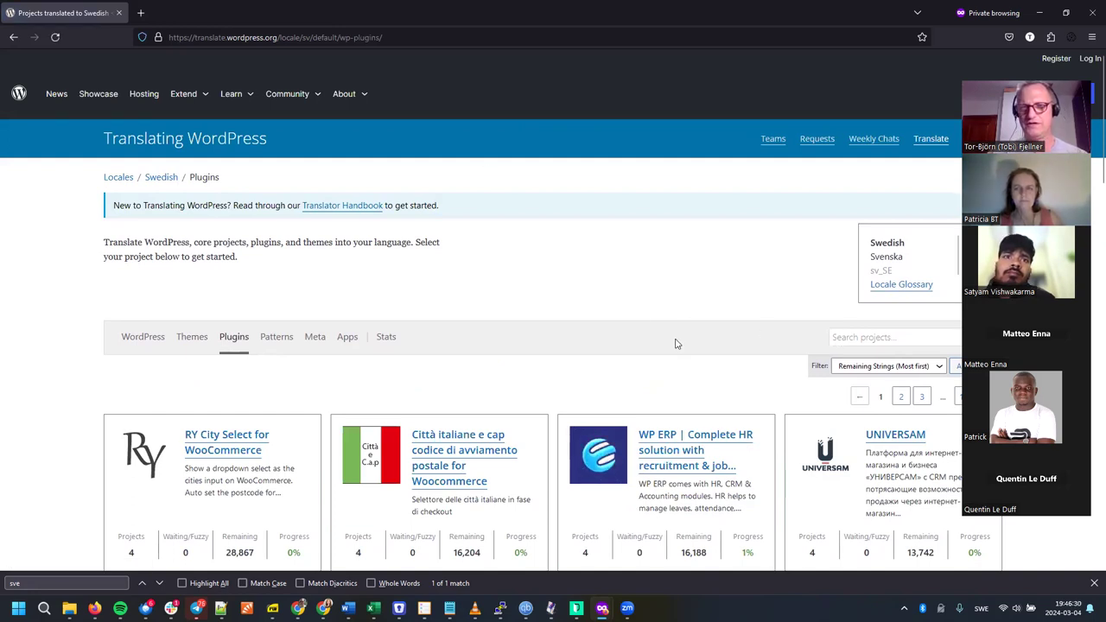
{"action": "scroll", "coordinate": [676, 344], "scroll_direction": "down", "scroll_amount": 2}
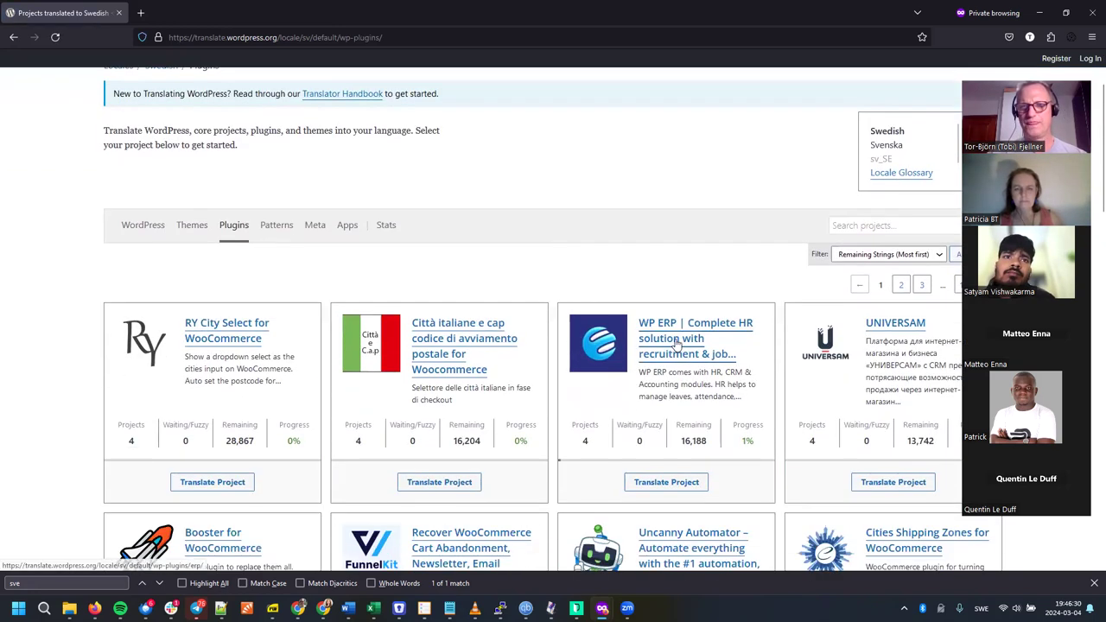
{"action": "left_click", "coordinate": [844, 254]}
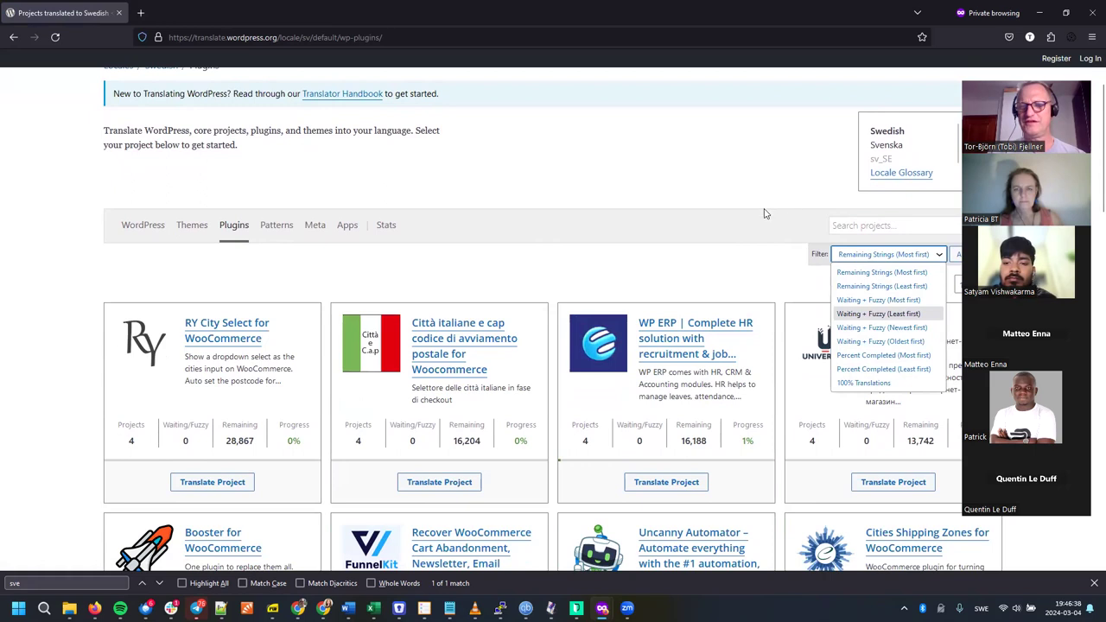
{"action": "left_click", "coordinate": [875, 223]}
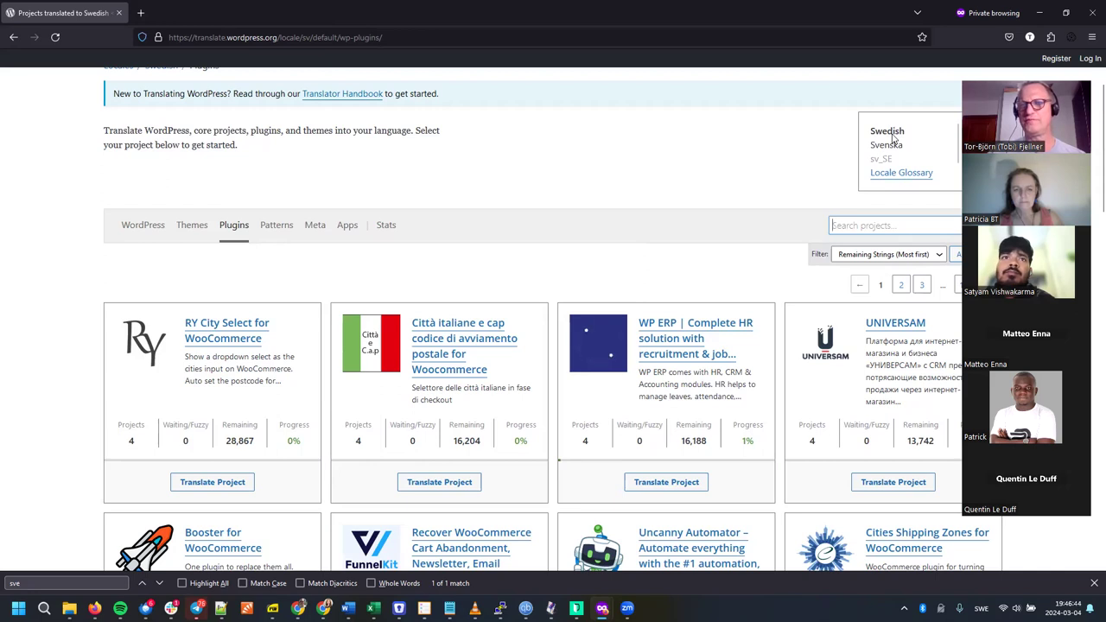
{"action": "left_click_drag", "start_coordinate": [1091, 136], "coordinate": [696, 103]}
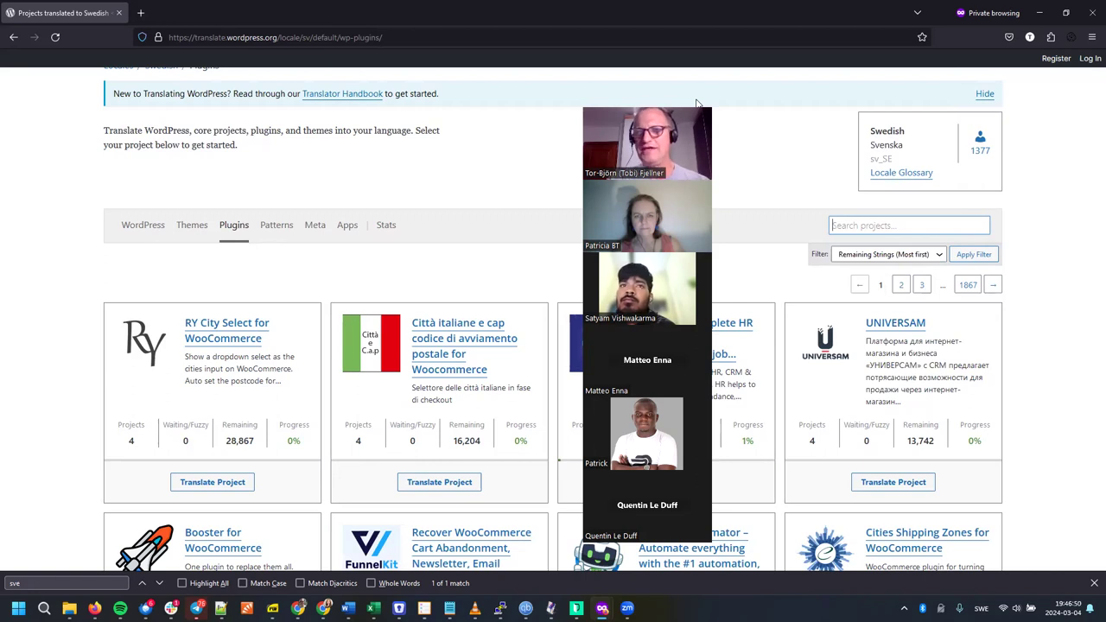
{"action": "left_click_drag", "start_coordinate": [696, 103], "coordinate": [1064, 92]}
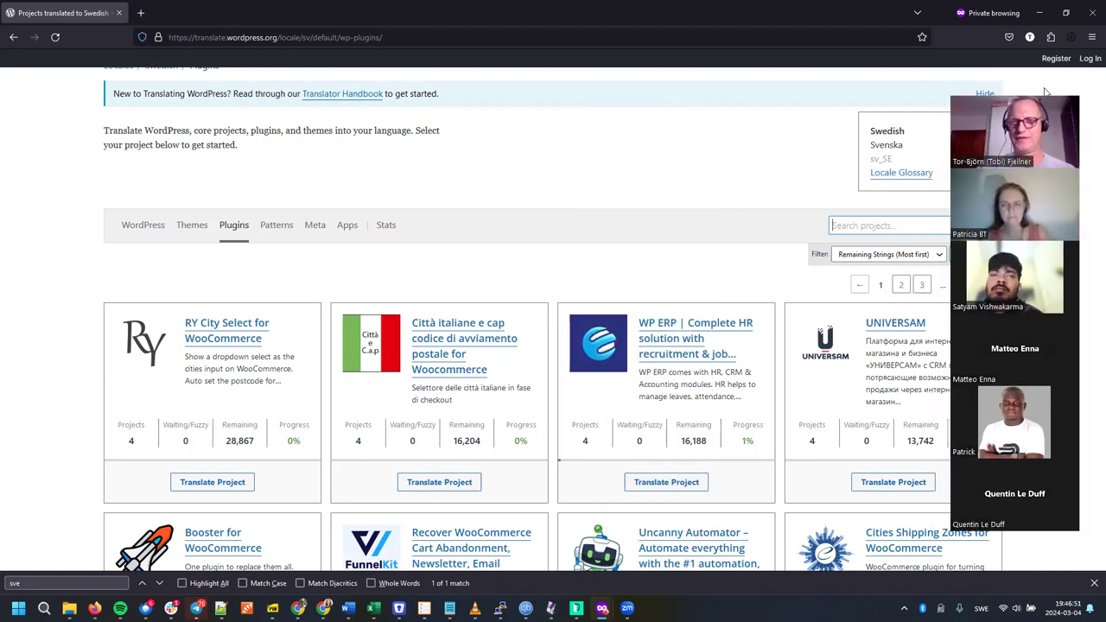
Search the Swedish plugin translation projects for "health-check".
{"action": "left_click", "coordinate": [885, 226]}
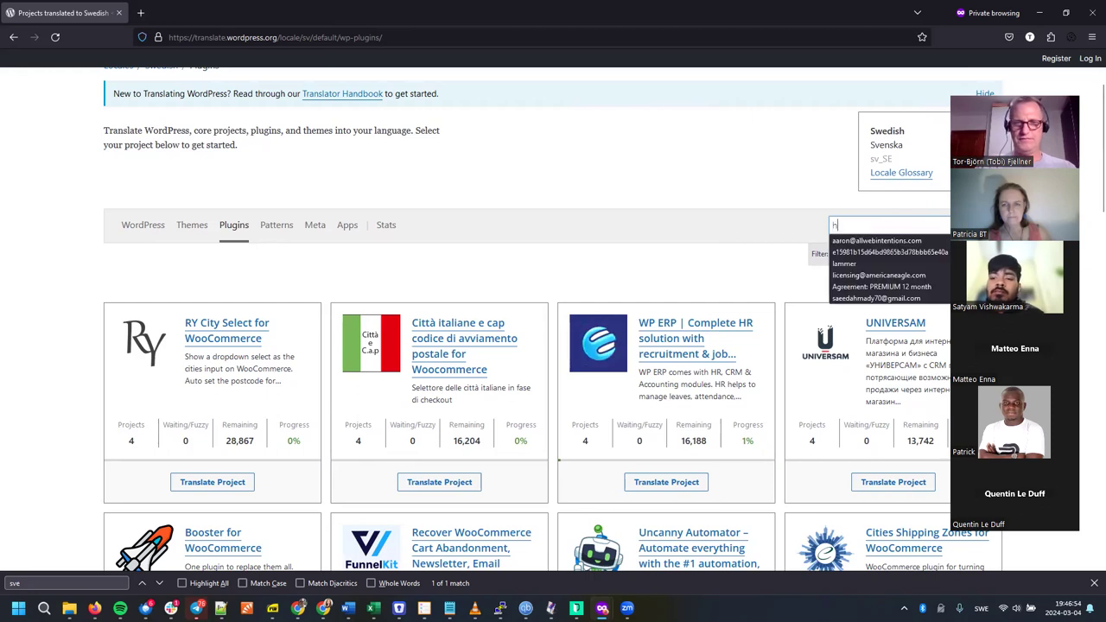
{"action": "type", "text": "health-check"}
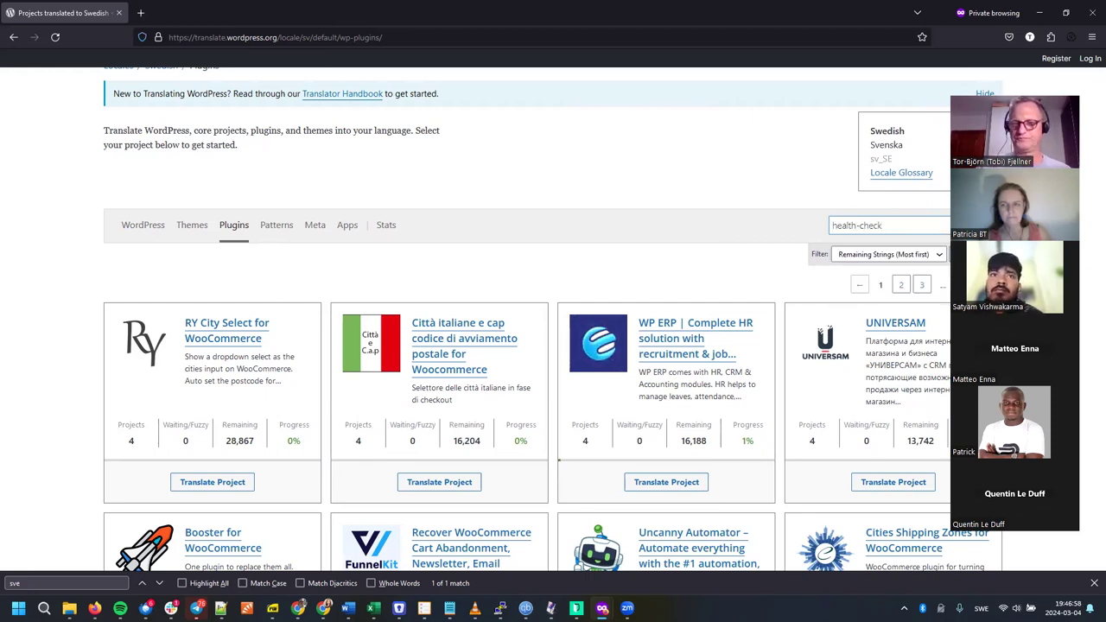
{"action": "key", "text": "Return"}
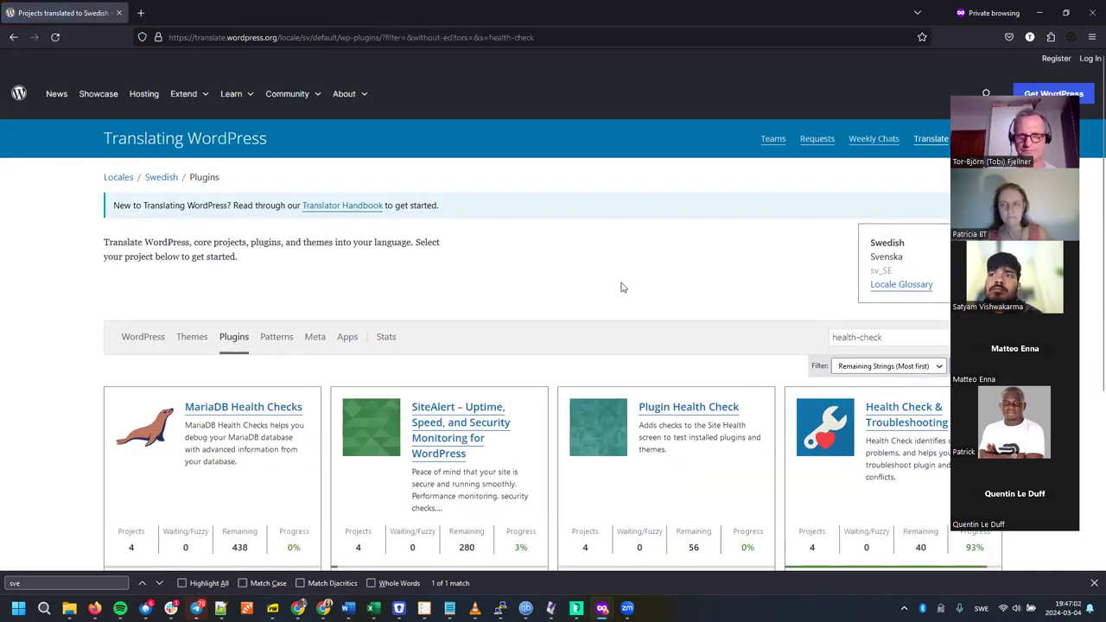
Open the Health Check & Troubleshooting plugin's Swedish project and view its sub-projects and translation contributors.
{"action": "scroll", "coordinate": [597, 301], "scroll_direction": "down", "scroll_amount": 3}
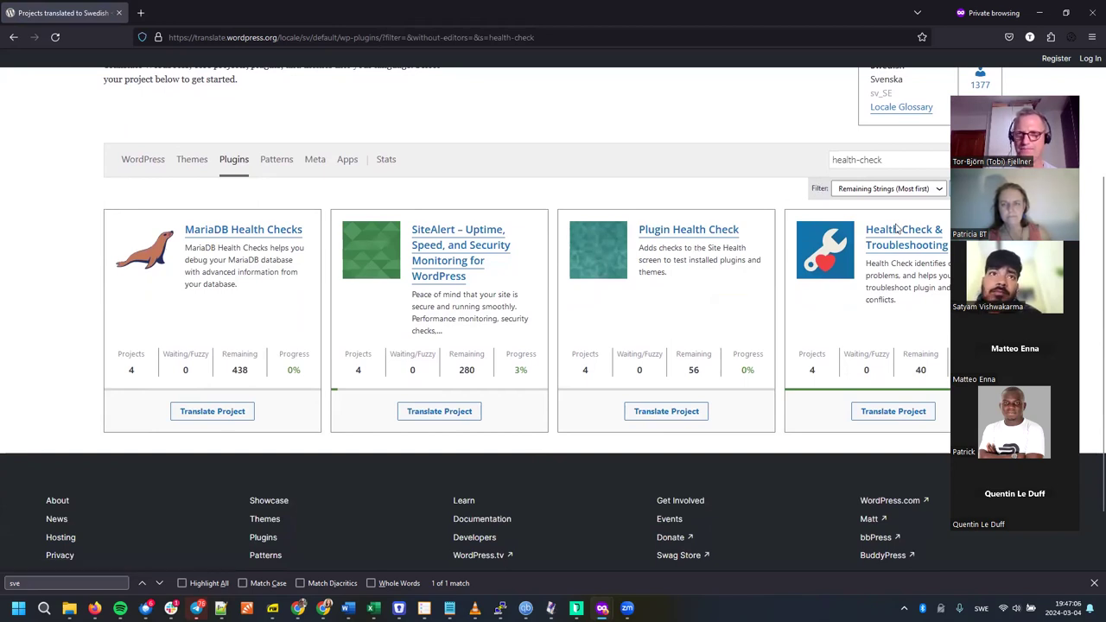
{"action": "scroll", "coordinate": [825, 344], "scroll_direction": "down", "scroll_amount": 1}
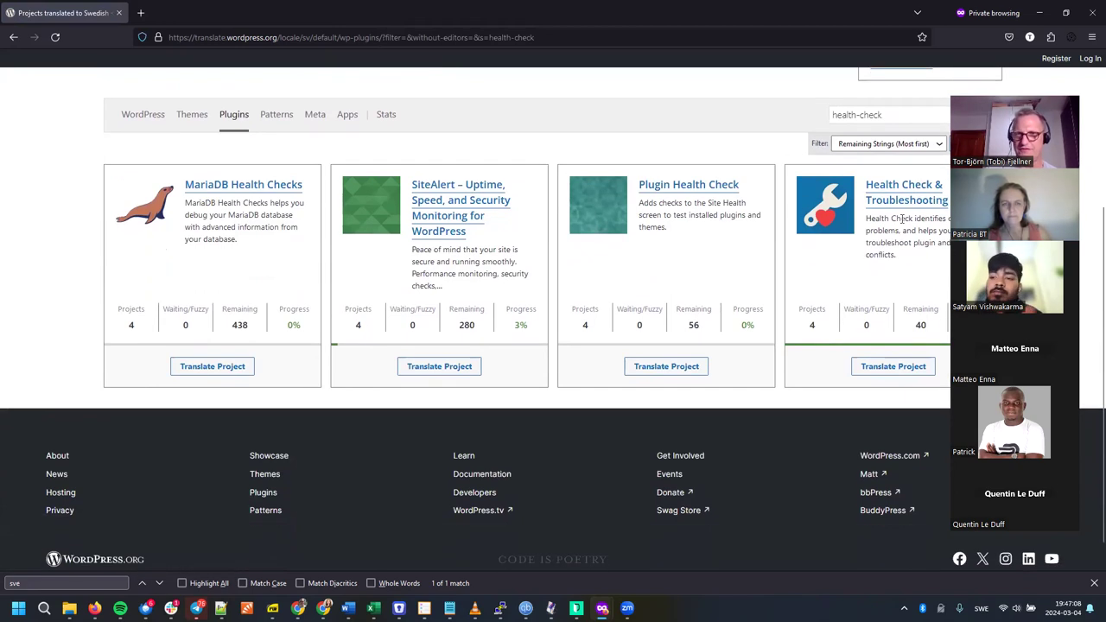
{"action": "left_click", "coordinate": [881, 188]}
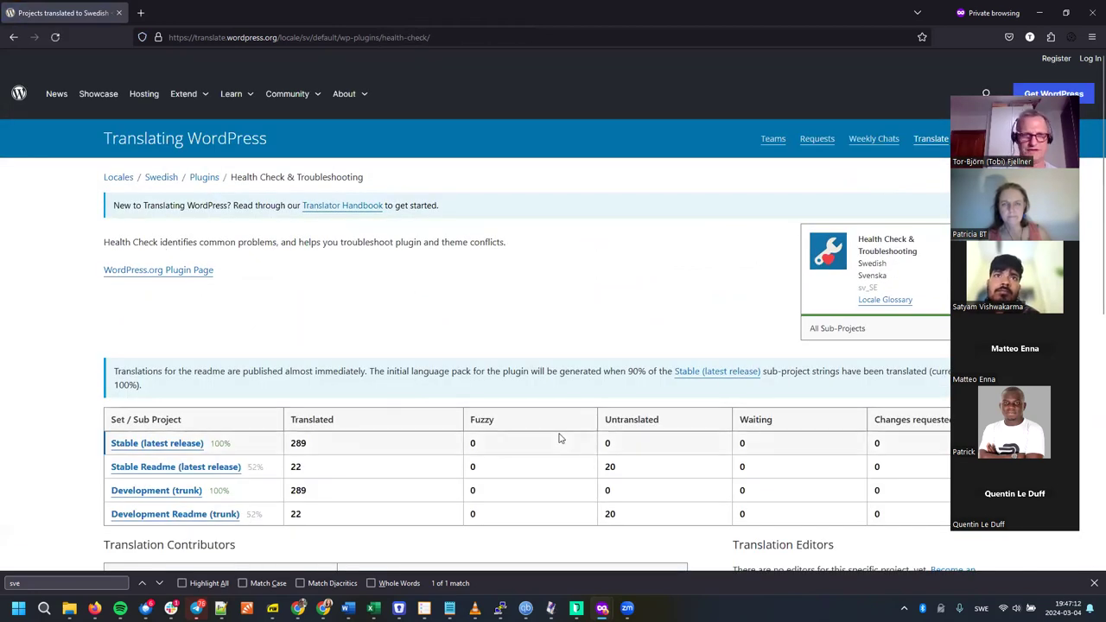
{"action": "scroll", "coordinate": [211, 485], "scroll_direction": "down", "scroll_amount": 1}
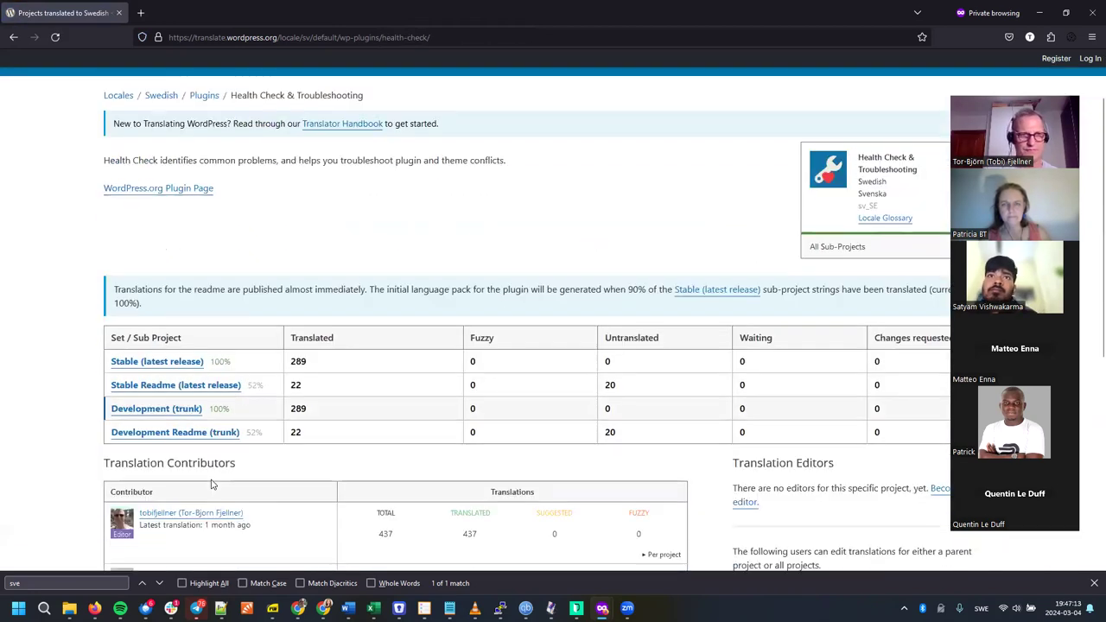
Open the Stable Readme (latest release) sub-project and look through its original strings and Swedish translations.
{"action": "double_click", "coordinate": [83, 363]}
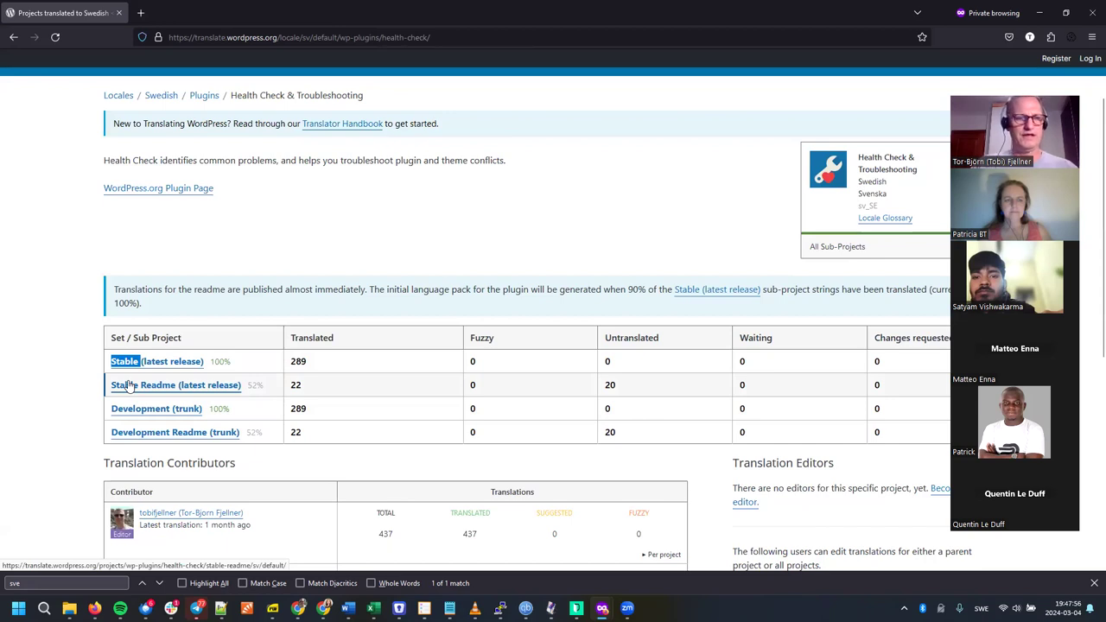
{"action": "left_click", "coordinate": [127, 386]}
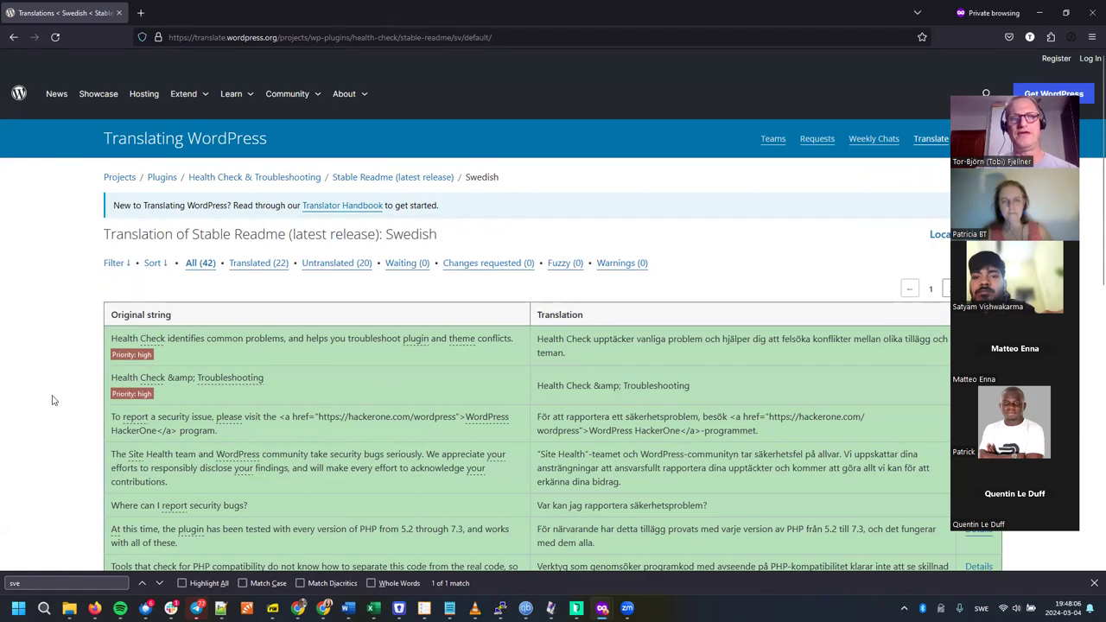
{"action": "scroll", "coordinate": [52, 400], "scroll_direction": "down", "scroll_amount": 2}
{"action": "scroll", "coordinate": [52, 400], "scroll_direction": "down", "scroll_amount": 5}
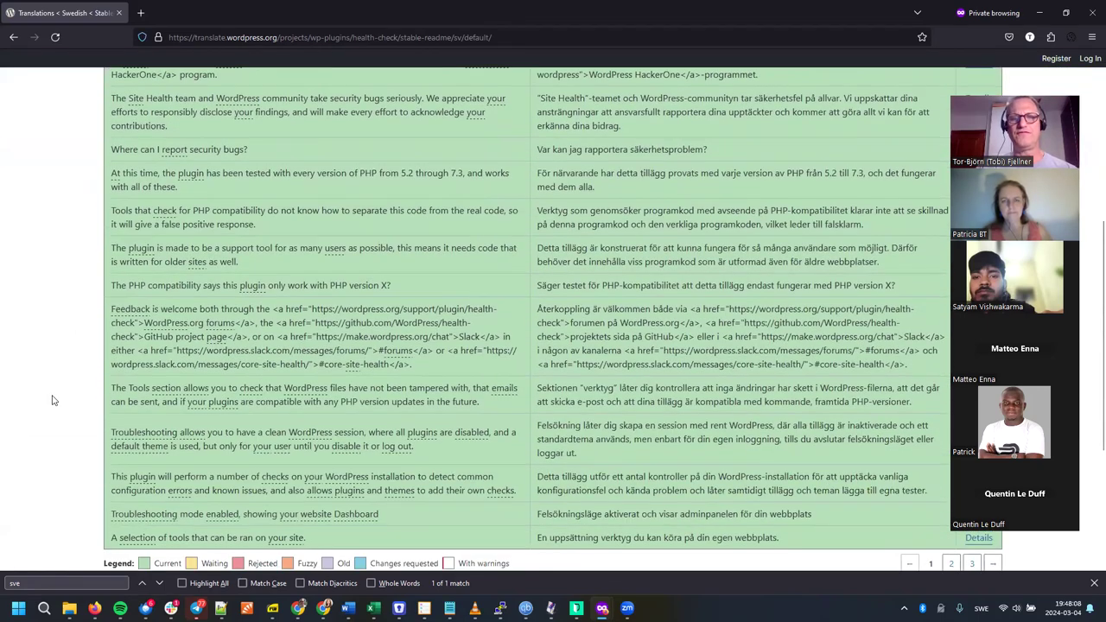
{"action": "scroll", "coordinate": [52, 400], "scroll_direction": "up", "scroll_amount": 3}
{"action": "scroll", "coordinate": [52, 399], "scroll_direction": "up", "scroll_amount": 5}
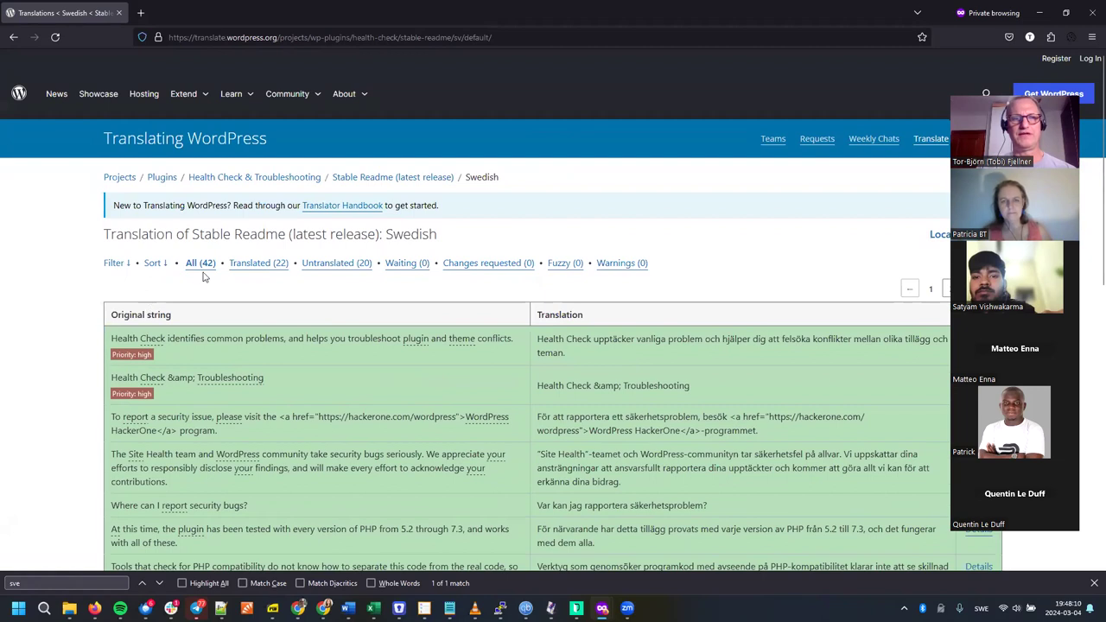
Filter the Stable Readme strings to the untranslated ones and look through them.
{"action": "left_click", "coordinate": [348, 266]}
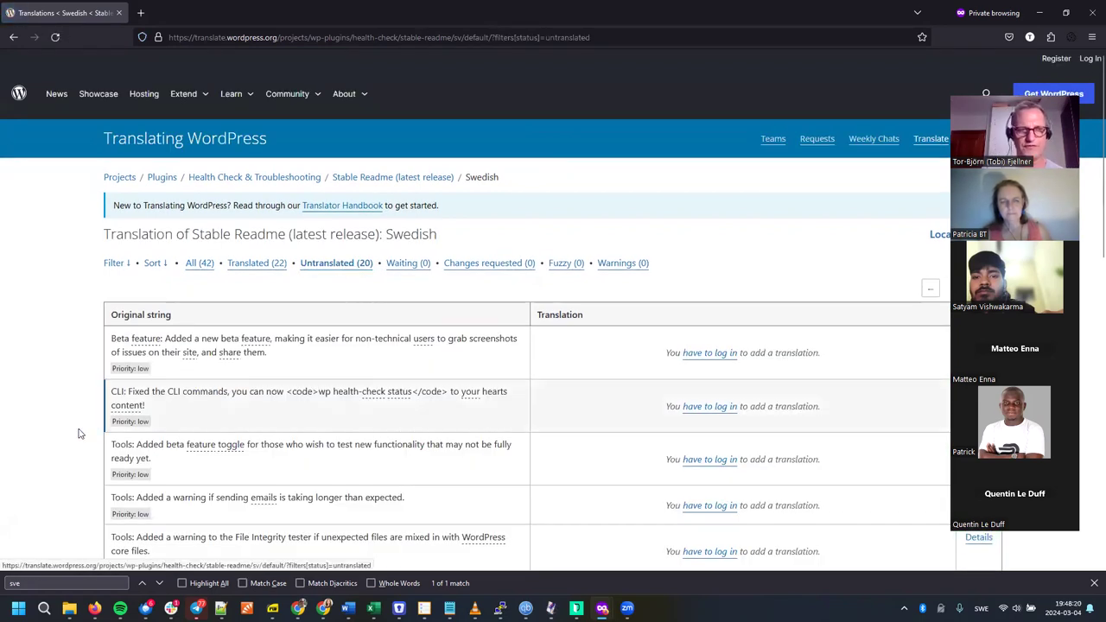
{"action": "scroll", "coordinate": [78, 432], "scroll_direction": "down", "scroll_amount": 3}
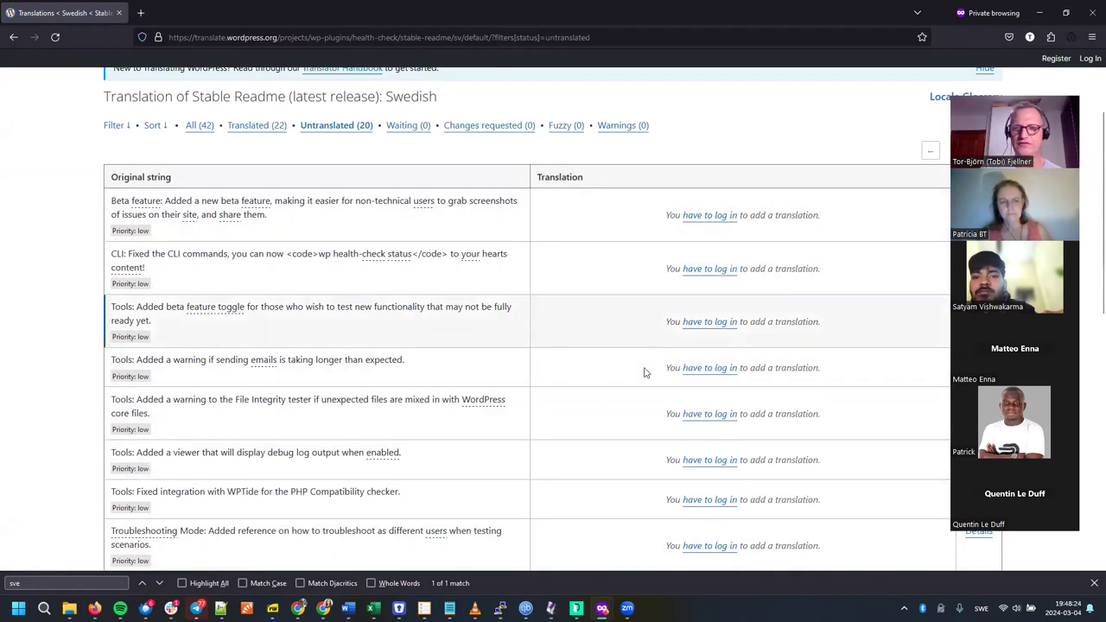
{"action": "scroll", "coordinate": [611, 395], "scroll_direction": "up", "scroll_amount": 3}
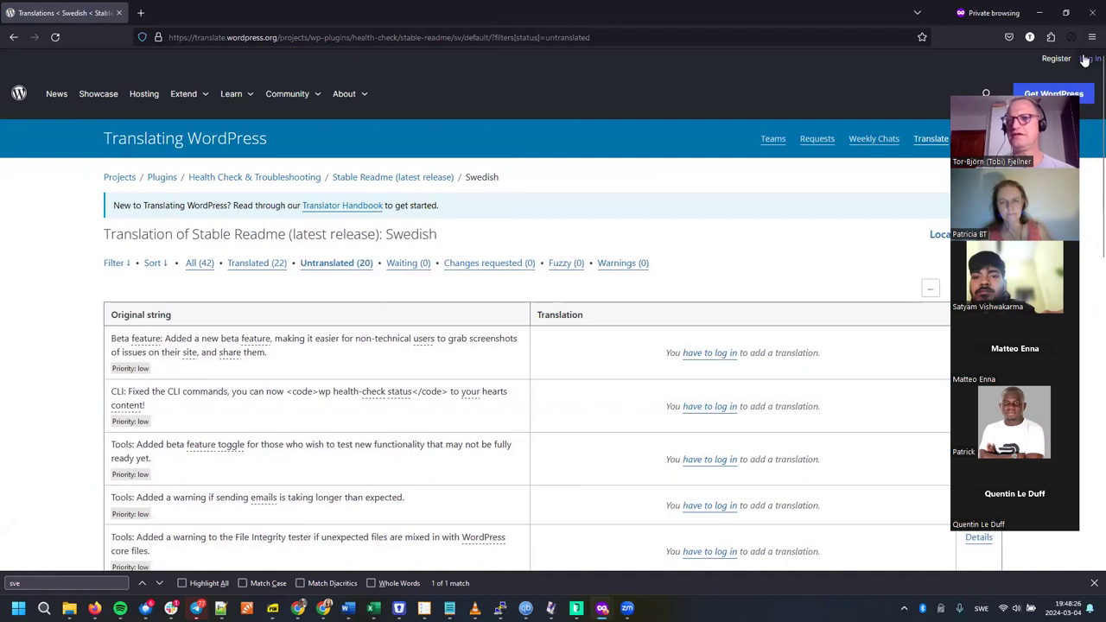
Log in to WordPress.org by filling in the saved test account's username and password.
{"action": "left_click", "coordinate": [1090, 59]}
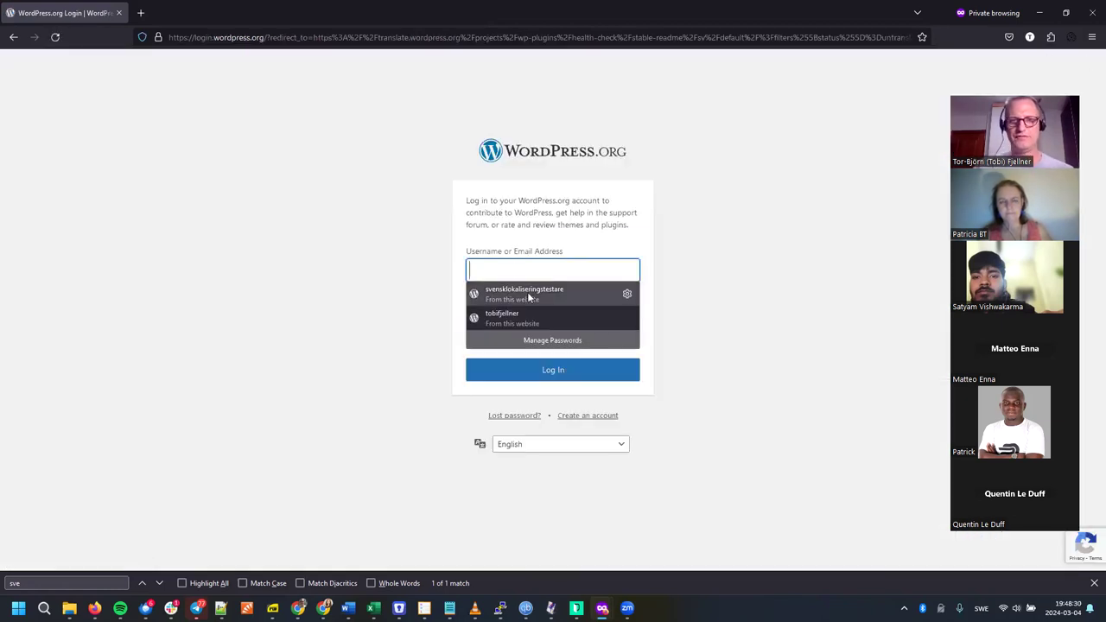
{"action": "left_click", "coordinate": [629, 292]}
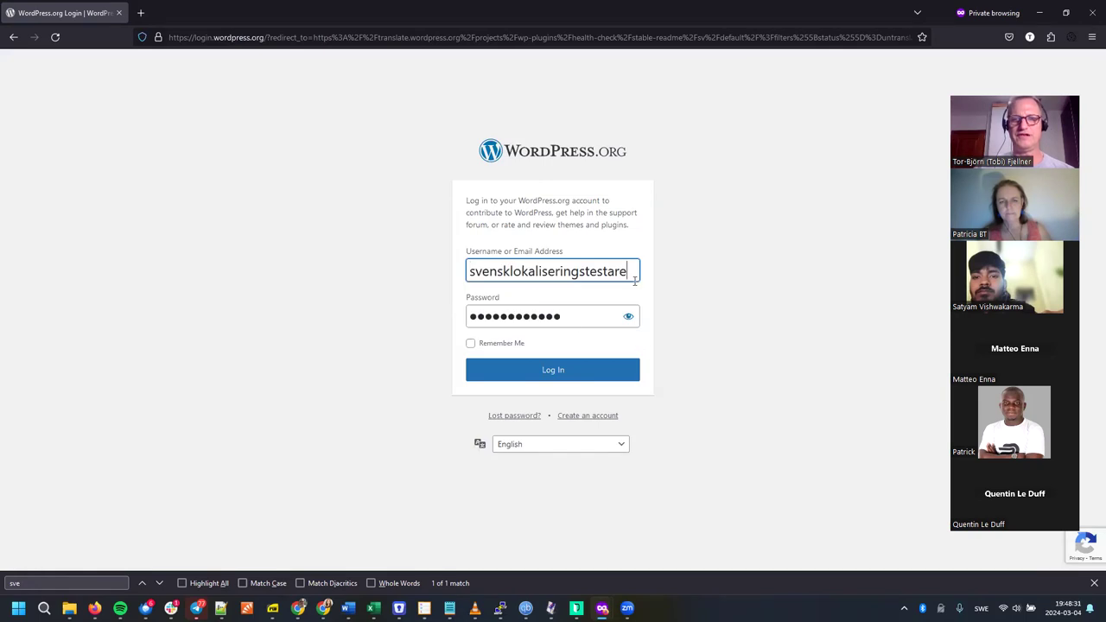
{"action": "left_click", "coordinate": [500, 345]}
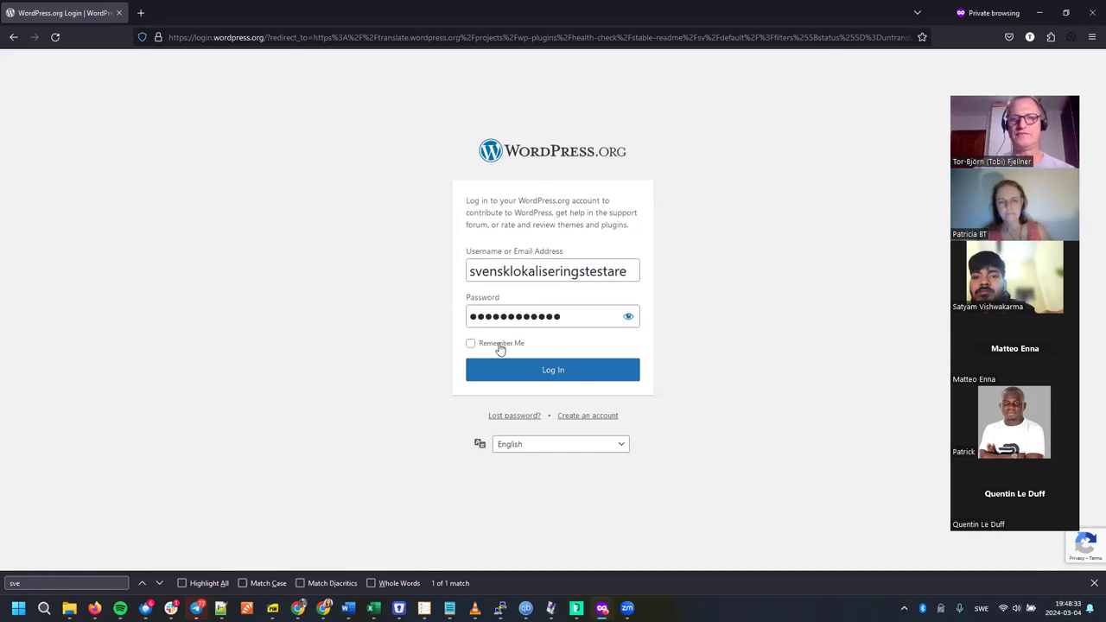
{"action": "left_click", "coordinate": [540, 371]}
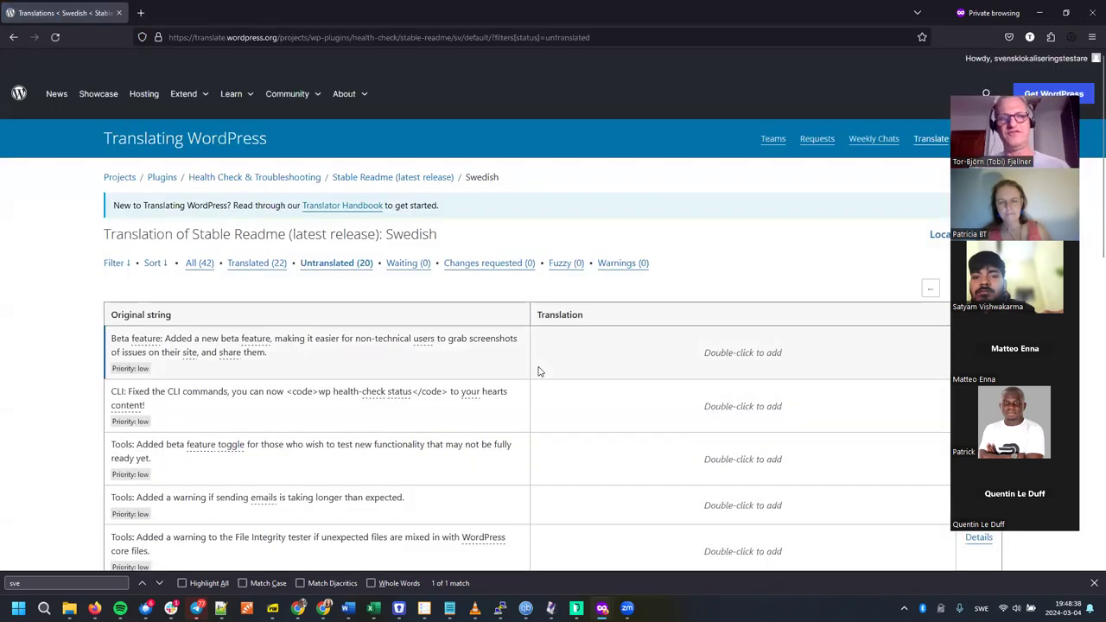
Open the untranslated string about the warning for slow email sending and copy the original text into its translation.
{"action": "scroll", "coordinate": [552, 371], "scroll_direction": "down", "scroll_amount": 2}
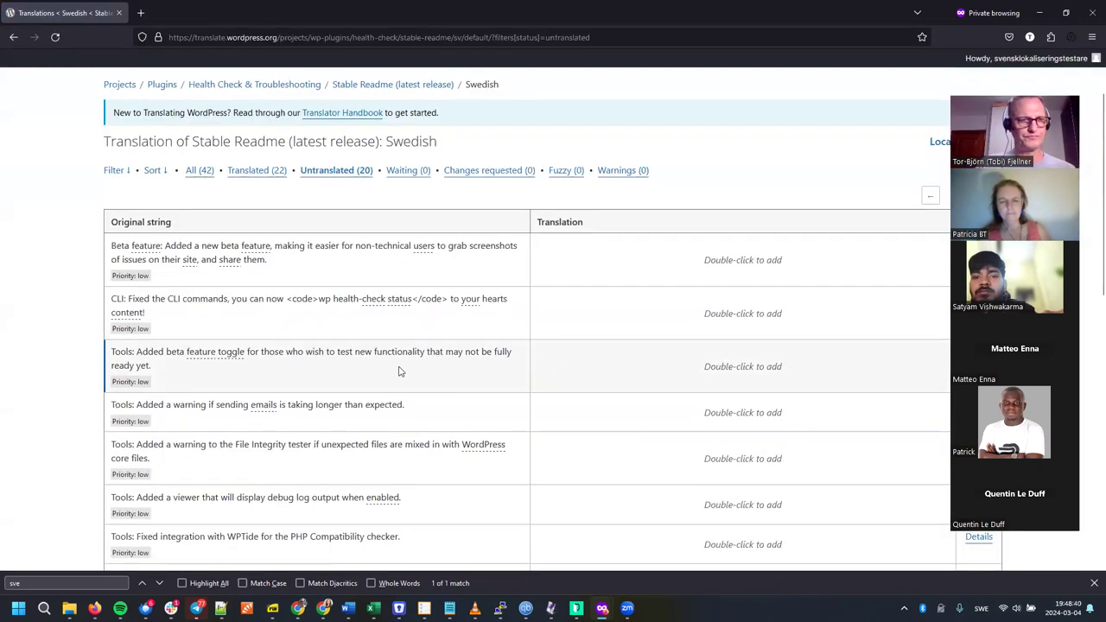
{"action": "double_click", "coordinate": [662, 412]}
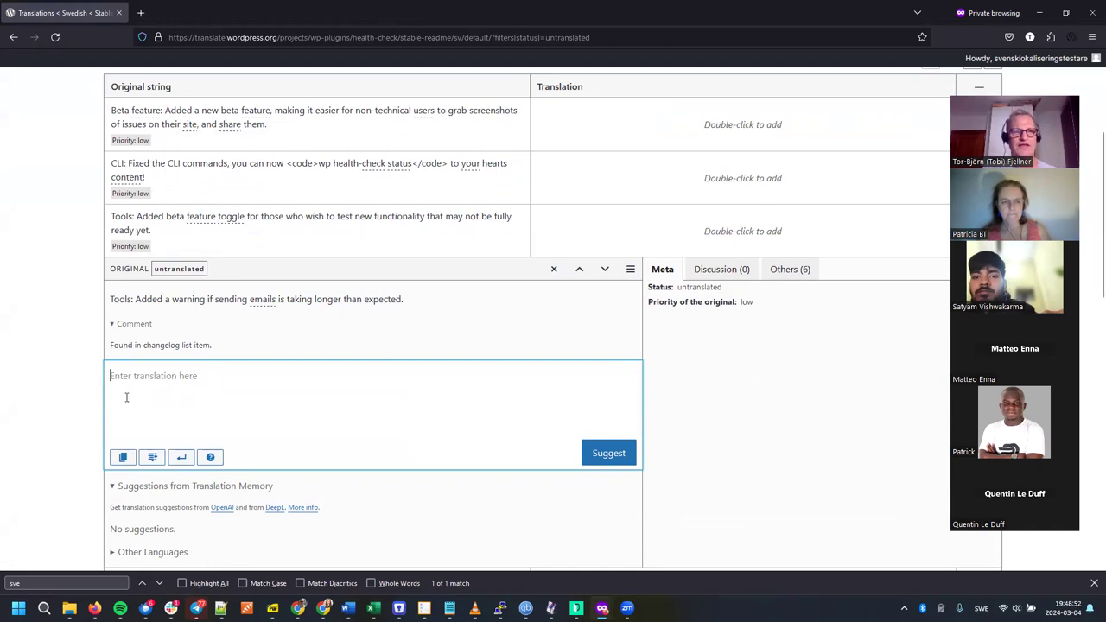
{"action": "left_click", "coordinate": [123, 457]}
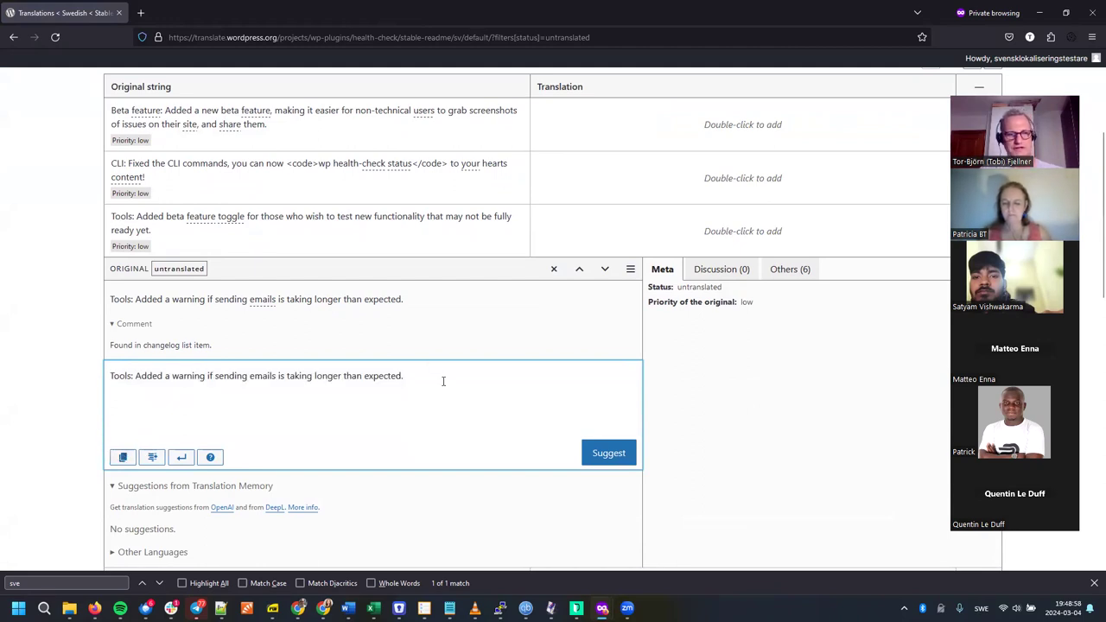
Copy the whole translation text, clear it, and paste the same English text back in.
{"action": "key", "text": "ctrl+a"}
{"action": "key", "text": "ctrl+c"}
{"action": "key", "text": "BackSpace"}
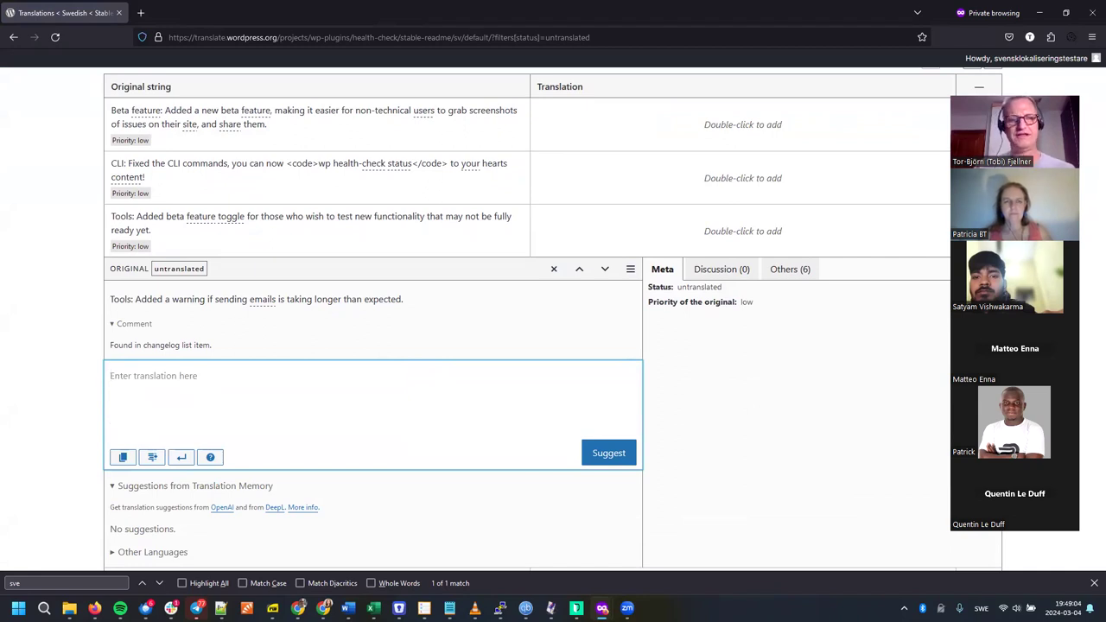
{"action": "key", "text": "ctrl+v"}
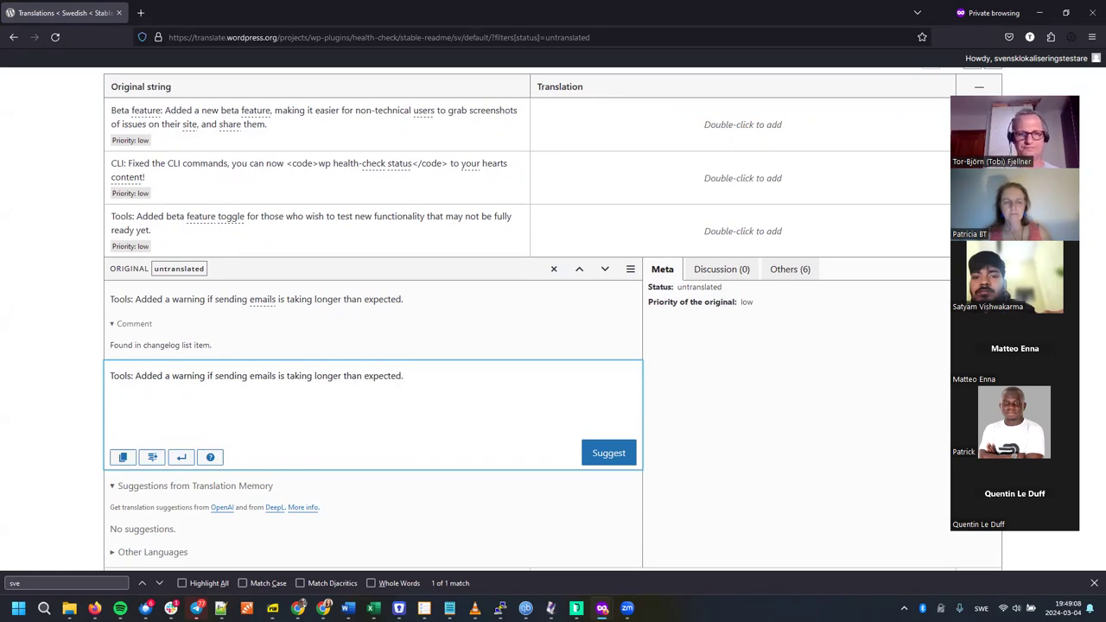
Replace the word "Tools" at the start of the translation with "Verktyg", keeping the colon.
{"action": "type", "text": "Verktyg"}
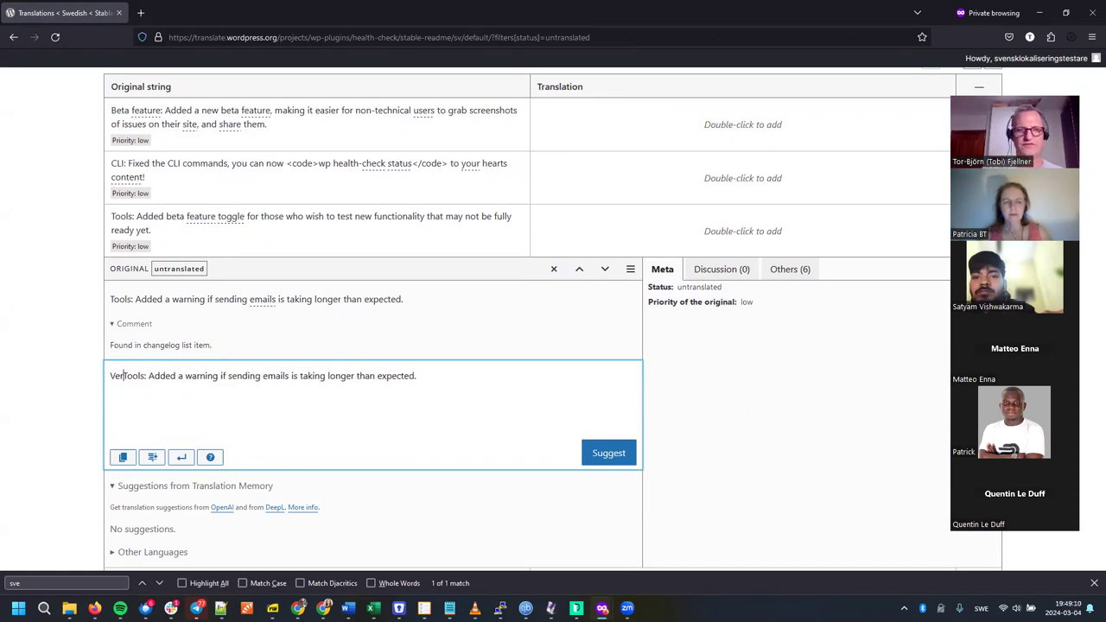
{"action": "key", "text": "ctrl+shift+Right"}
{"action": "key", "text": "shift+Left"}
{"action": "key", "text": "shift+Left"}
{"action": "key", "text": "Delete"}
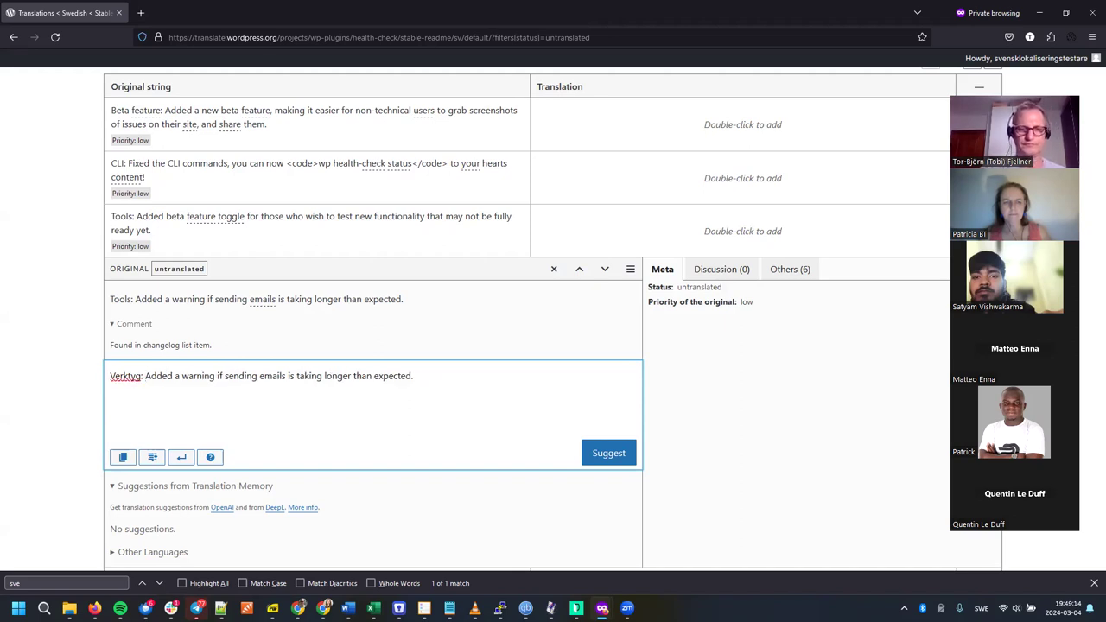
Write "Lagt till varning om det tar oväntat lång tid att skicka e-post." after "Verktyg:" and remove the remaining English sentence.
{"action": "type", "text": "Lagt till varnin"}
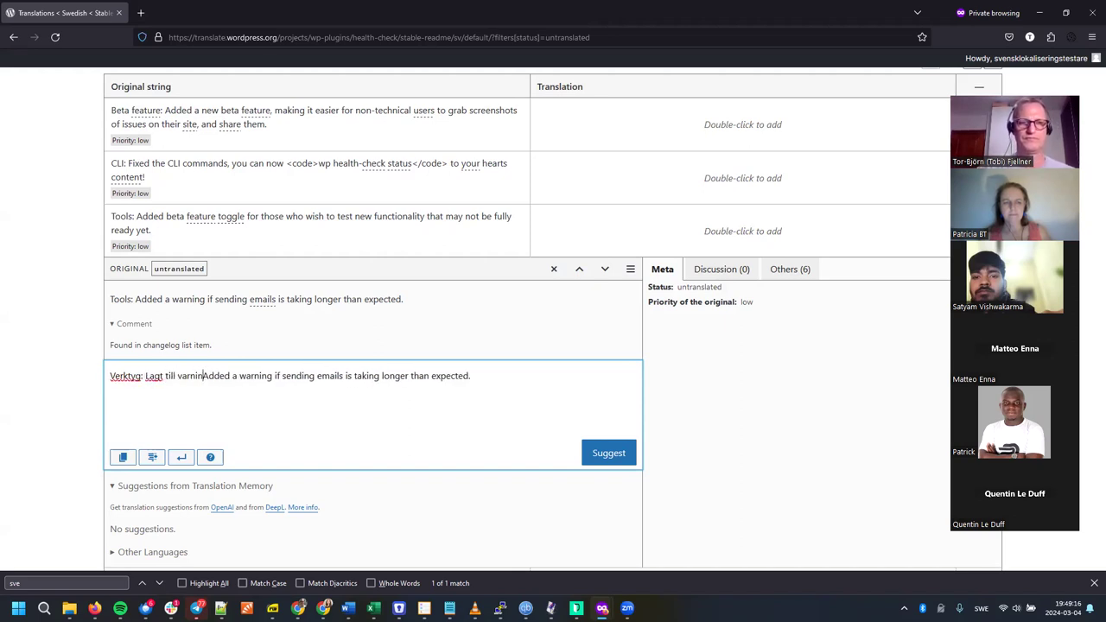
{"action": "type", "text": "g om det "}
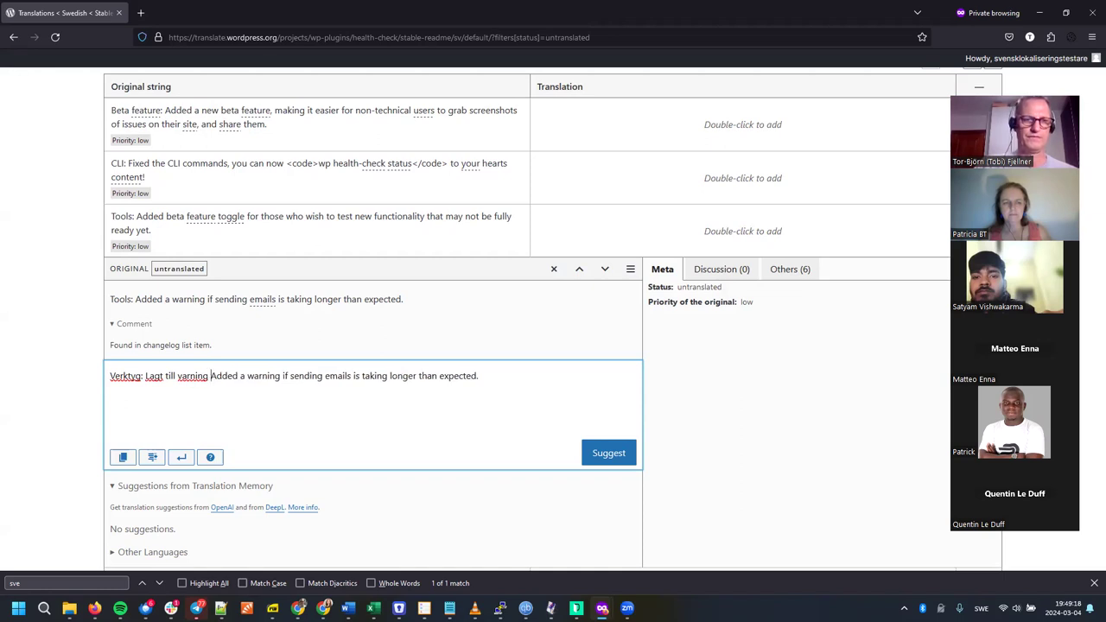
{"action": "type", "text": "tar oväntat lä"}
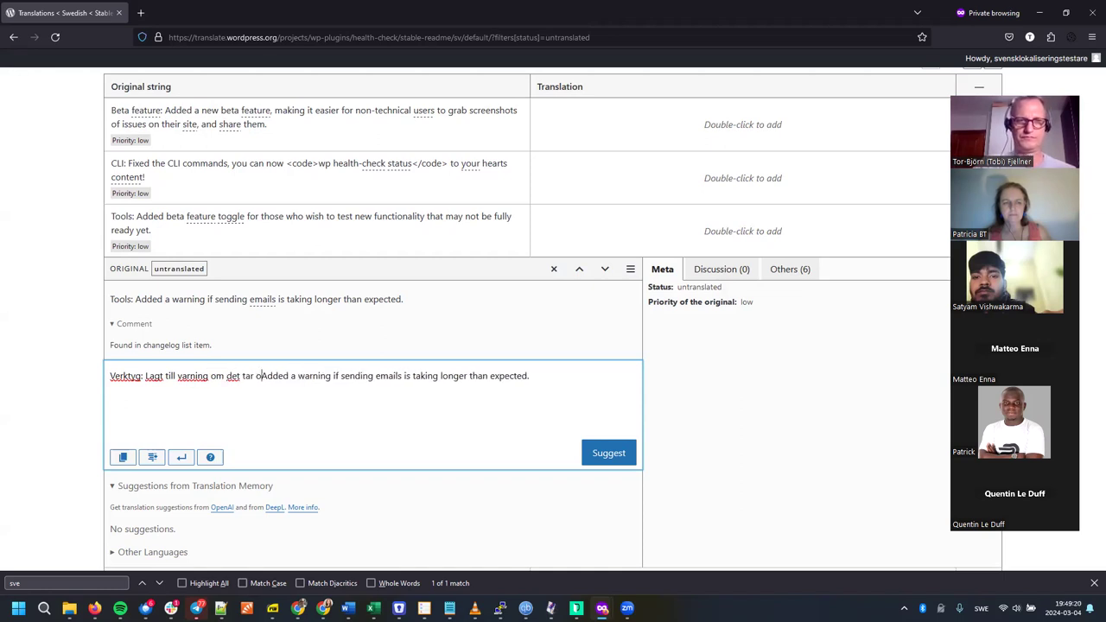
{"action": "type", "text": "ng tid att sk"}
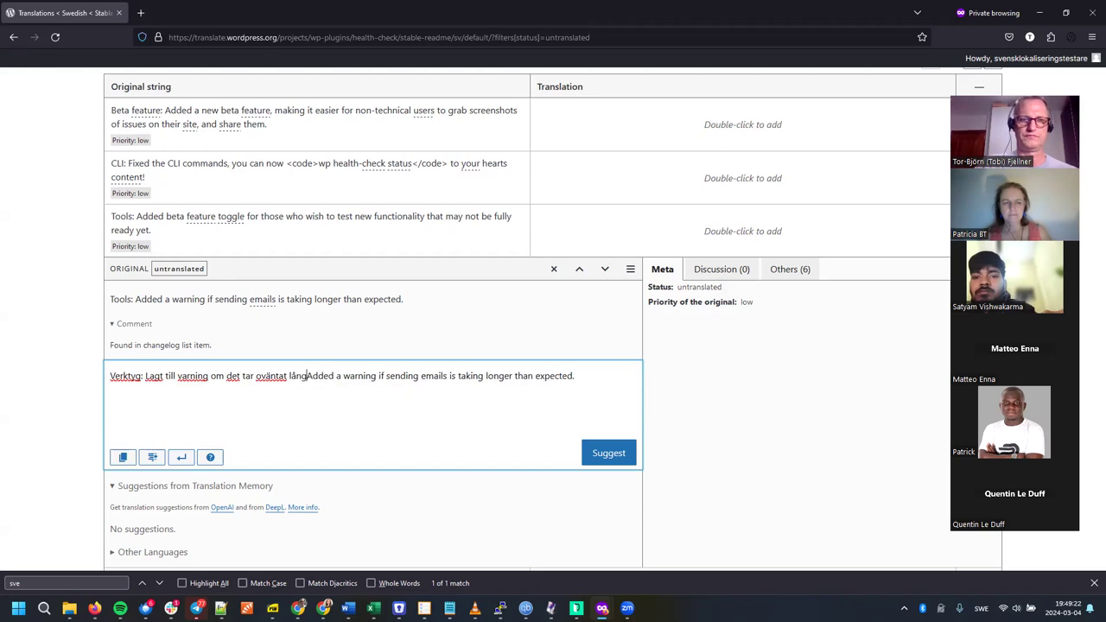
{"action": "type", "text": "icka e-post"}
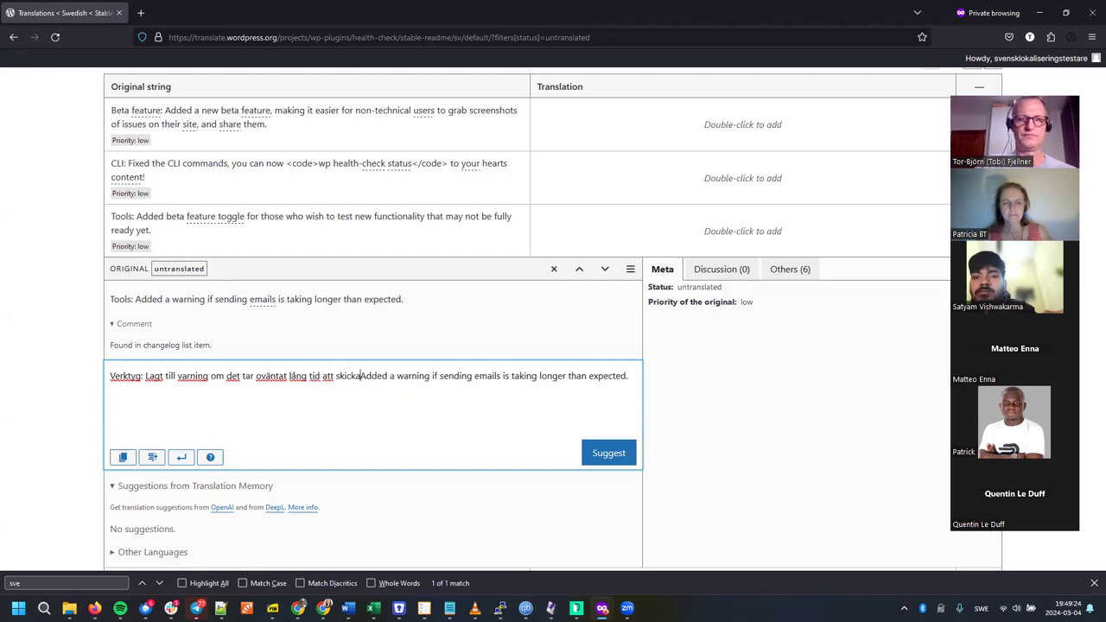
{"action": "key", "text": "ctrl+shift+End"}
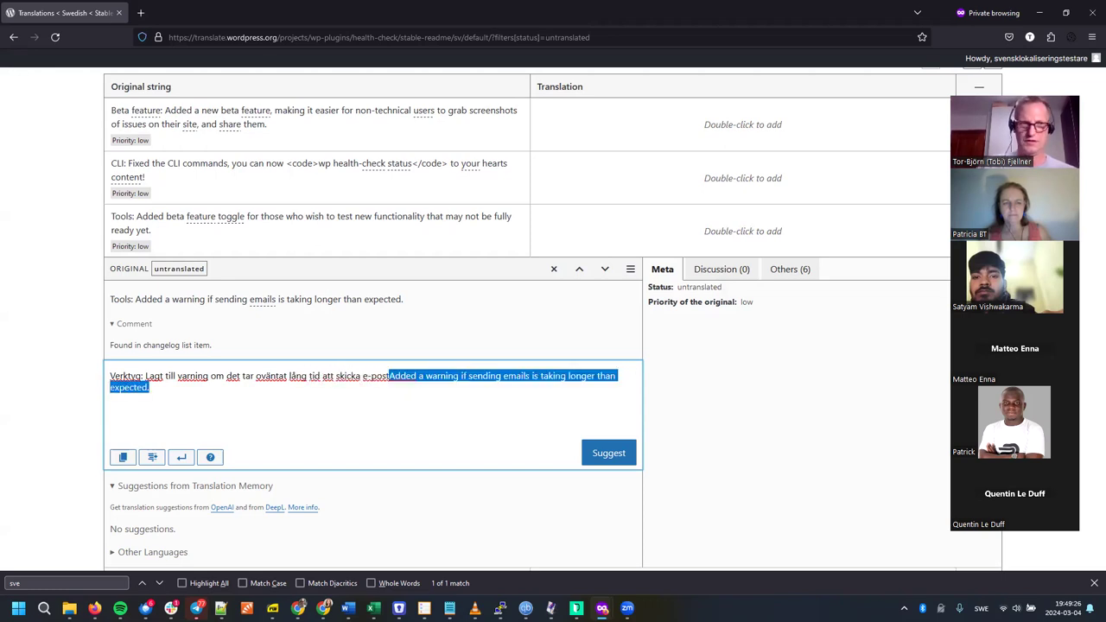
{"action": "key", "text": "Delete"}
{"action": "type", "text": "."}
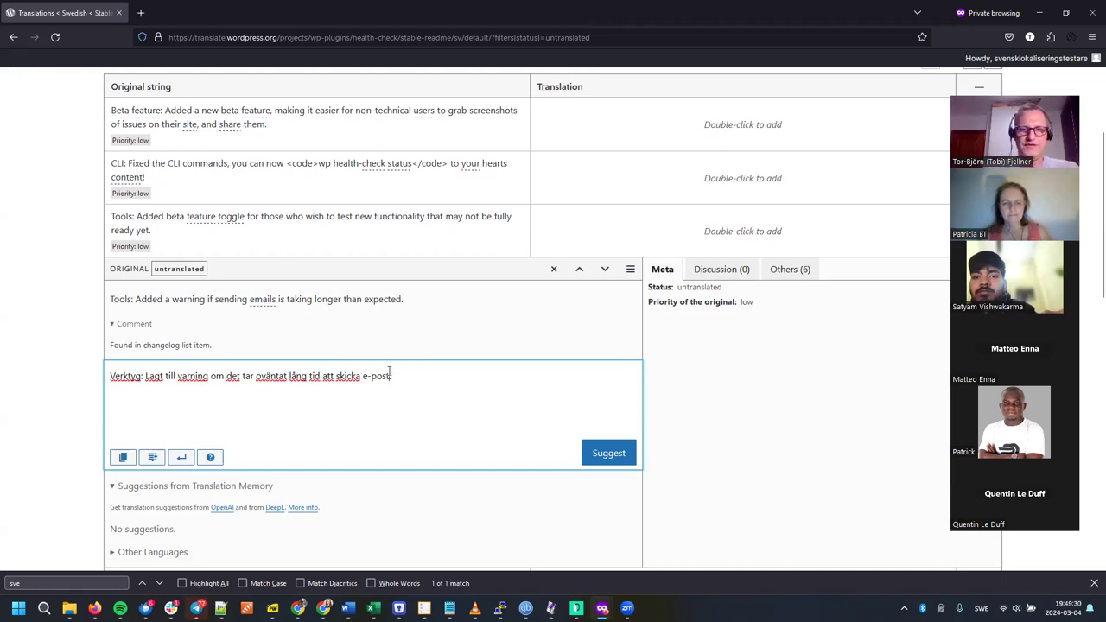
Compare the ending punctuation with the original string and submit the Swedish translation as a suggestion.
{"action": "left_click", "coordinate": [403, 304]}
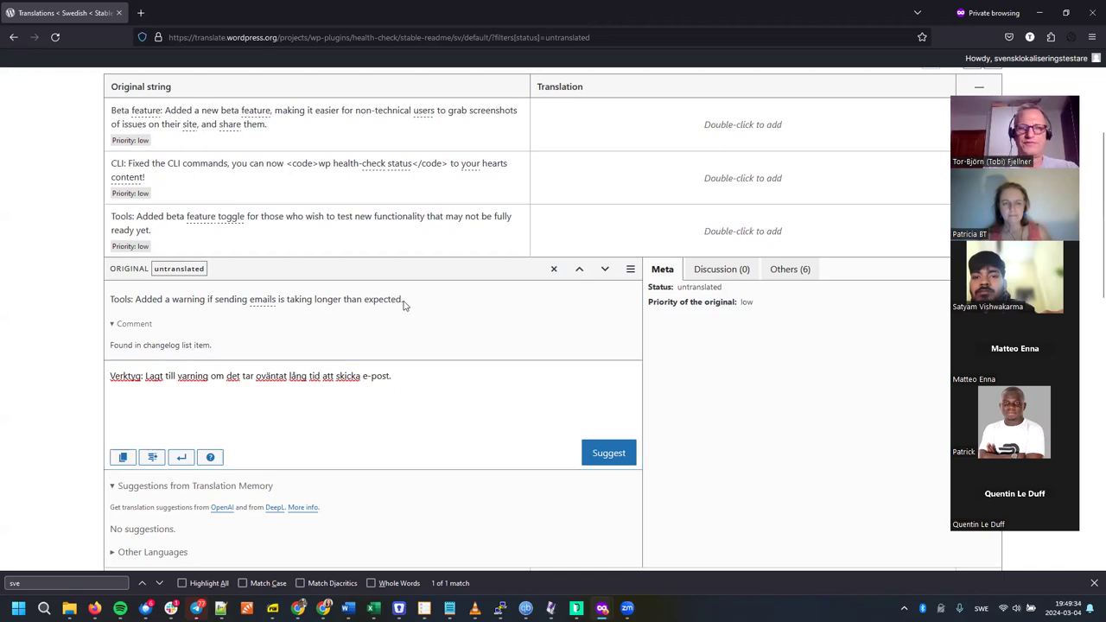
{"action": "left_click", "coordinate": [402, 376]}
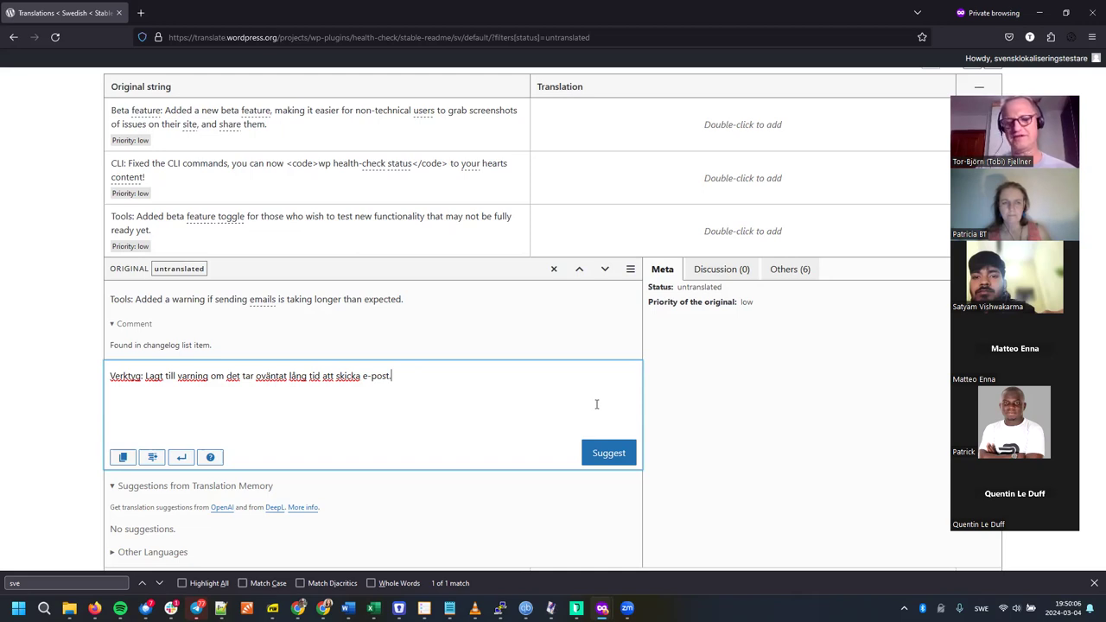
{"action": "key", "text": "ctrl+Return"}
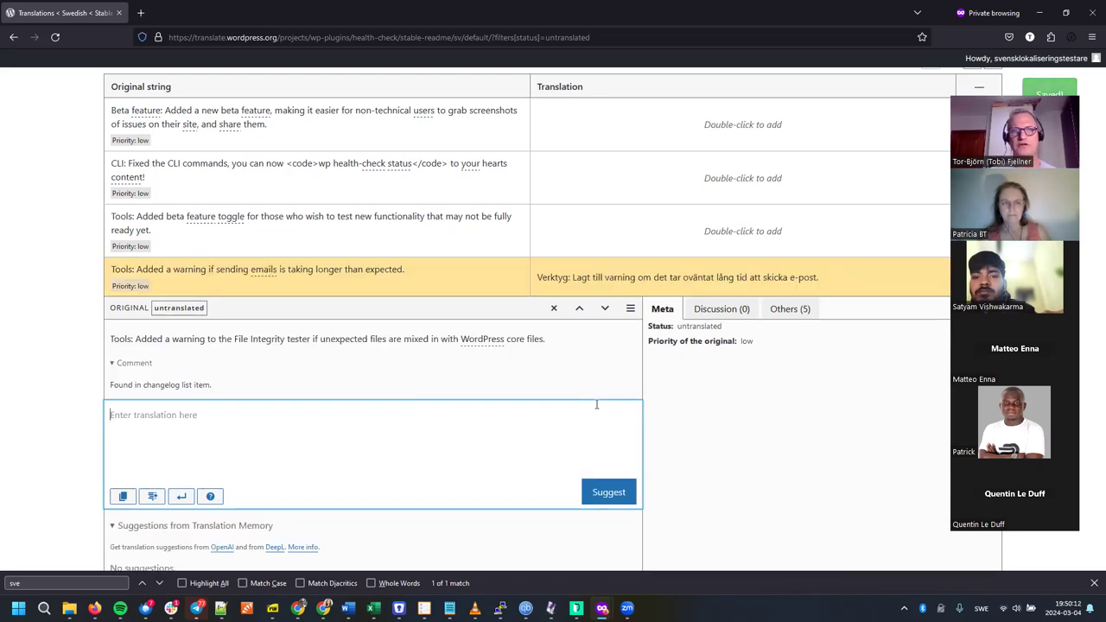
Filter the Swedish Stable Readme strings to show only the waiting translations.
{"action": "left_click", "coordinate": [393, 43]}
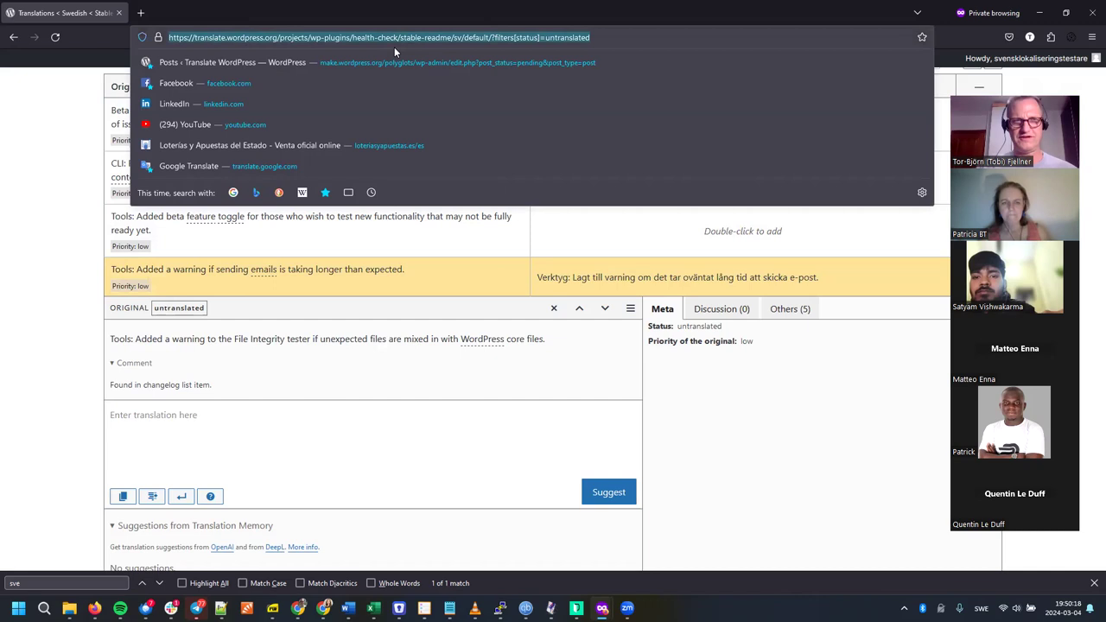
{"action": "key", "text": "Return"}
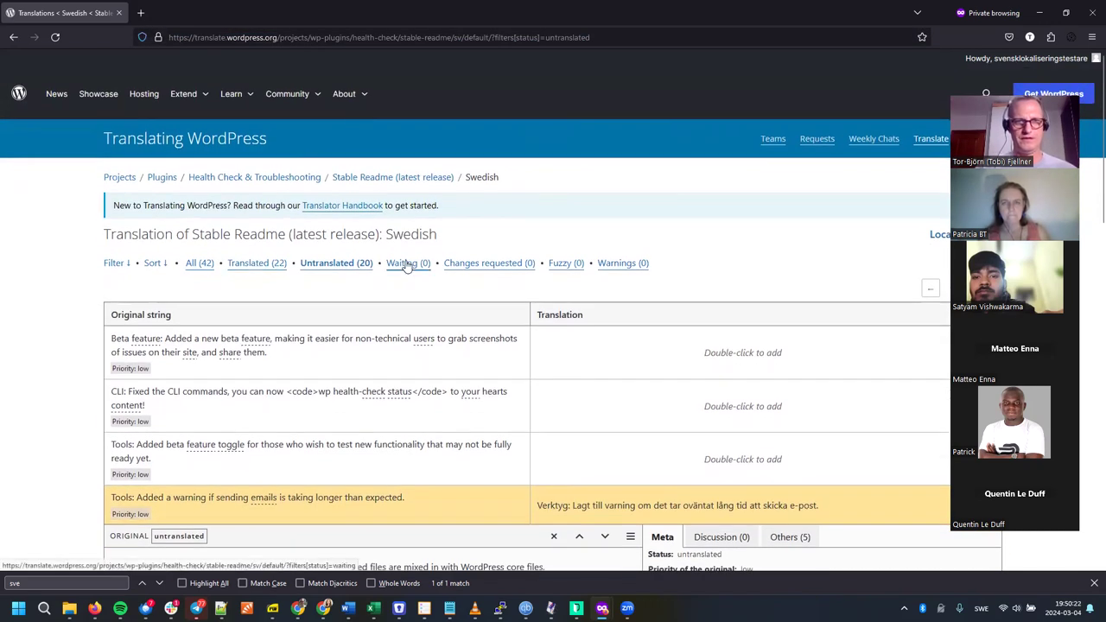
{"action": "left_click", "coordinate": [407, 265]}
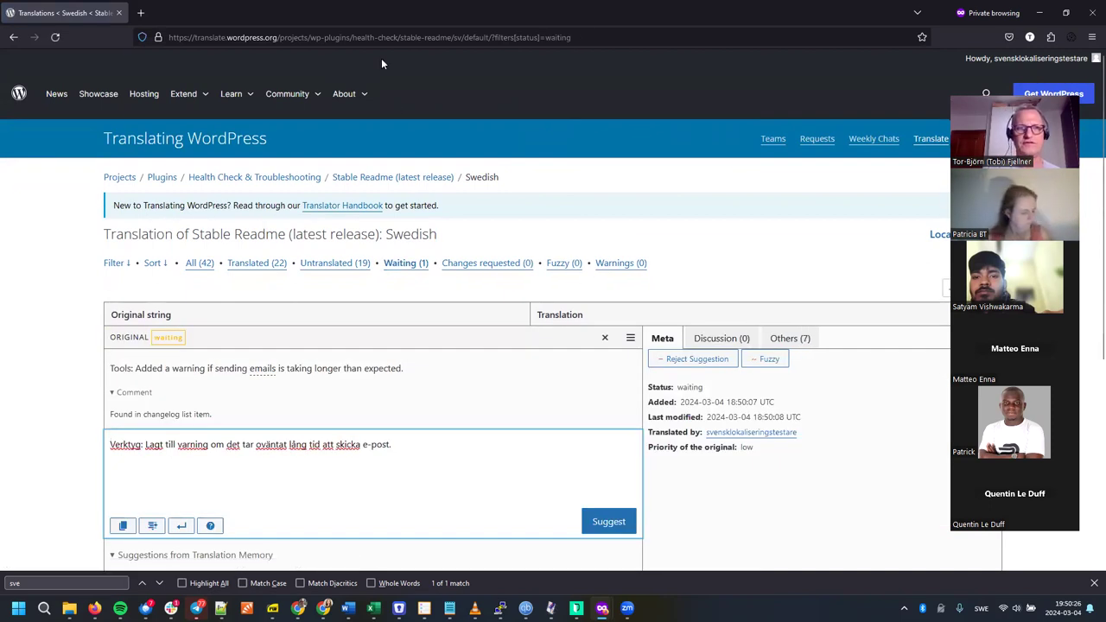
Copy the waiting-translations page address and open it in a new tab of the regular browser window signed in with the editor account.
{"action": "key", "text": "ctrl+l"}
{"action": "key", "text": "alt+shift"}
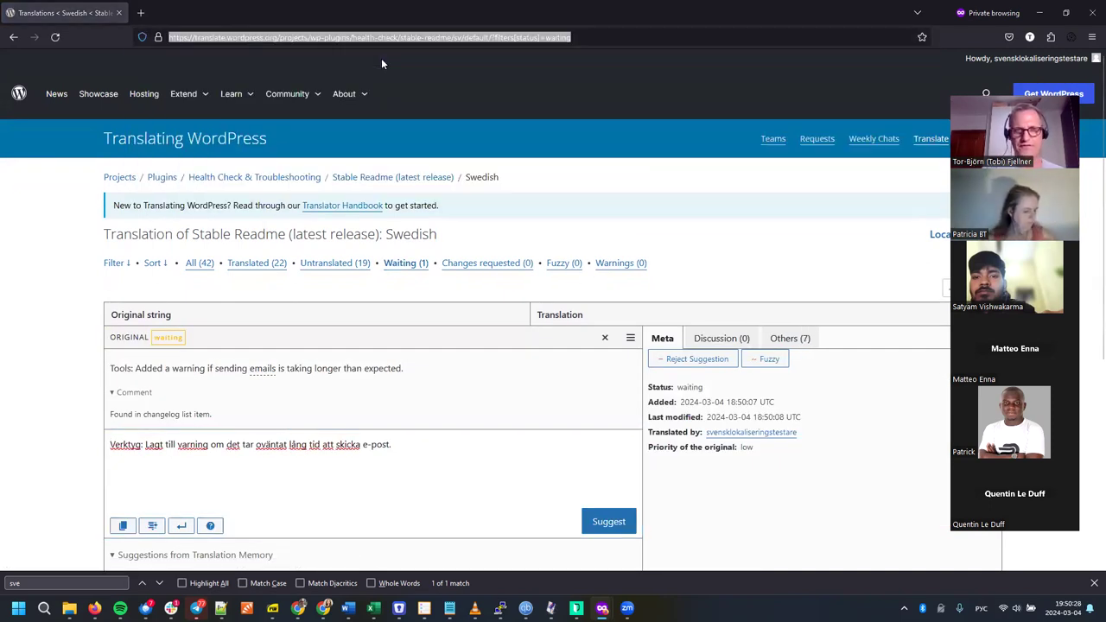
{"action": "key", "text": "alt+Tab"}
{"action": "key", "text": "alt+Tab"}
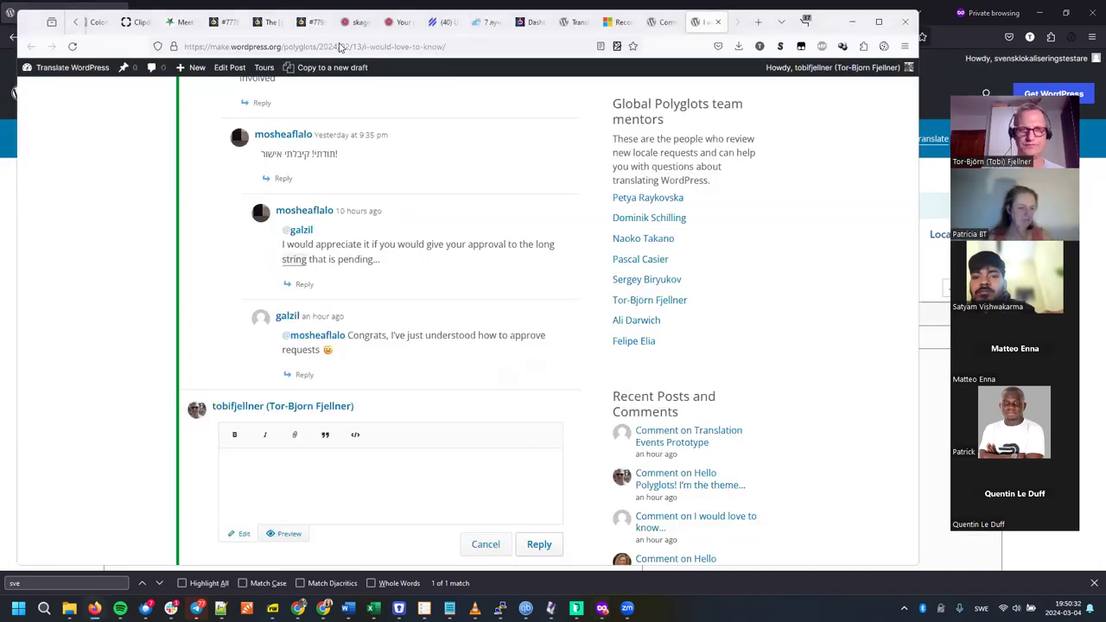
{"action": "key", "text": "ctrl+t"}
{"action": "type", "text": "https://translate.wordpress.org/projects/wp-plugins/health-check/stable-readme/sv/default/?filters%5Bstatus%5D=waiting"}
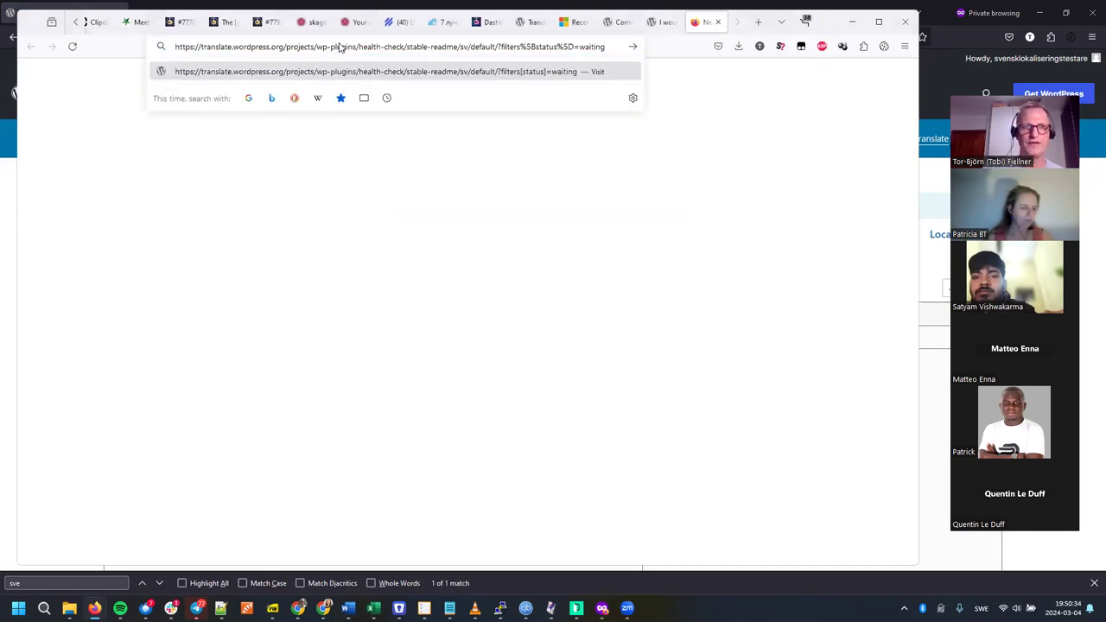
{"action": "key", "text": "Return"}
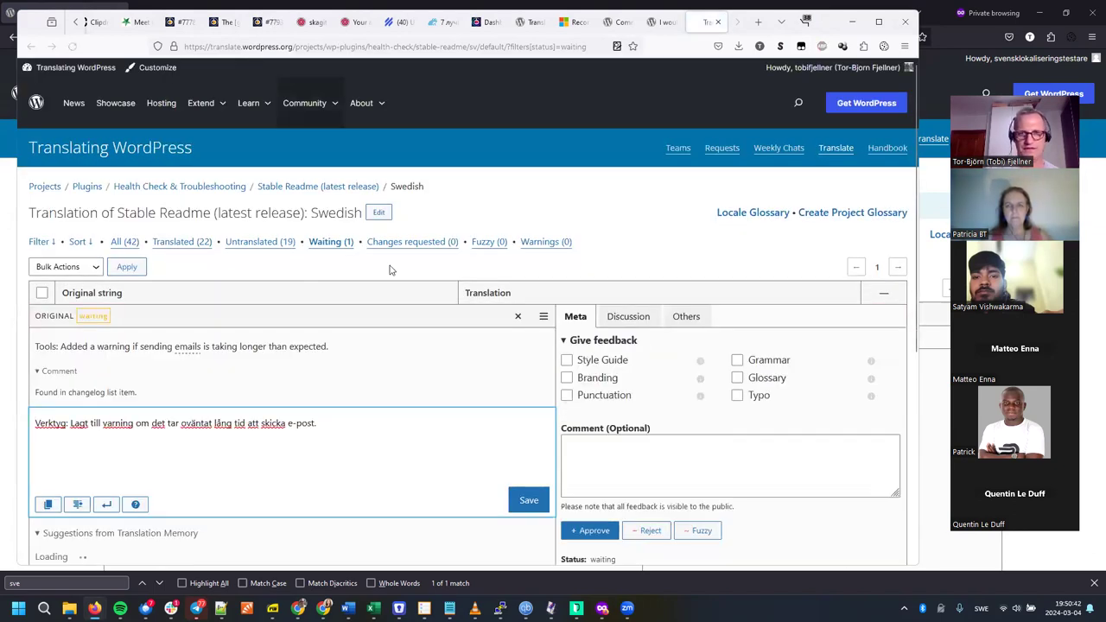
Review the waiting Swedish suggestion about slow email sending and approve it, leaving the feedback comment empty.
{"action": "scroll", "coordinate": [506, 355], "scroll_direction": "down", "scroll_amount": 2}
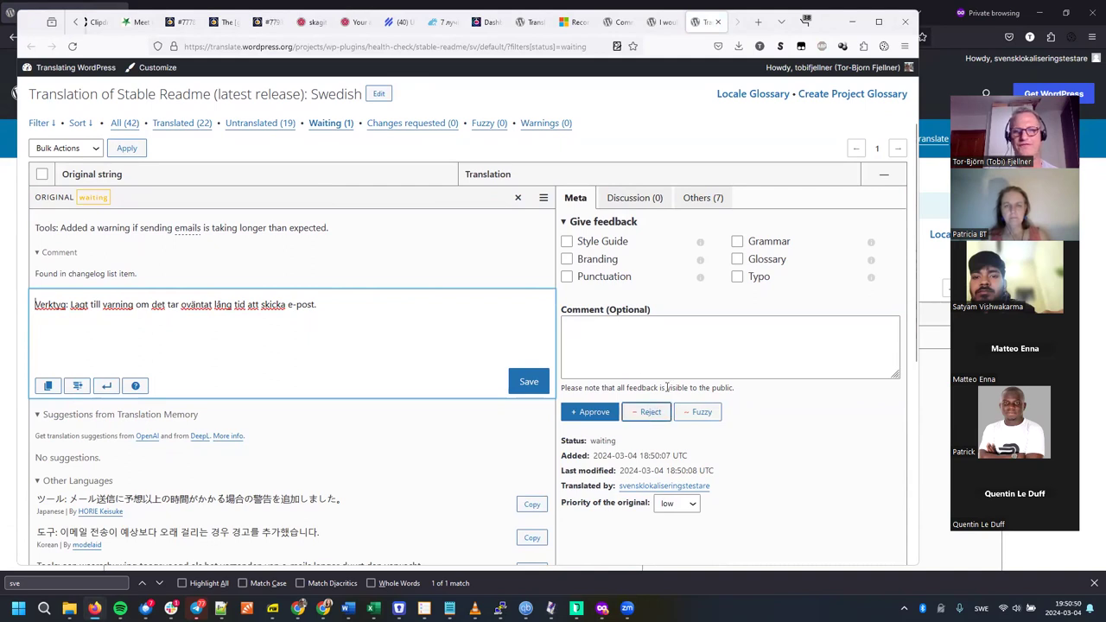
{"action": "left_click", "coordinate": [606, 331]}
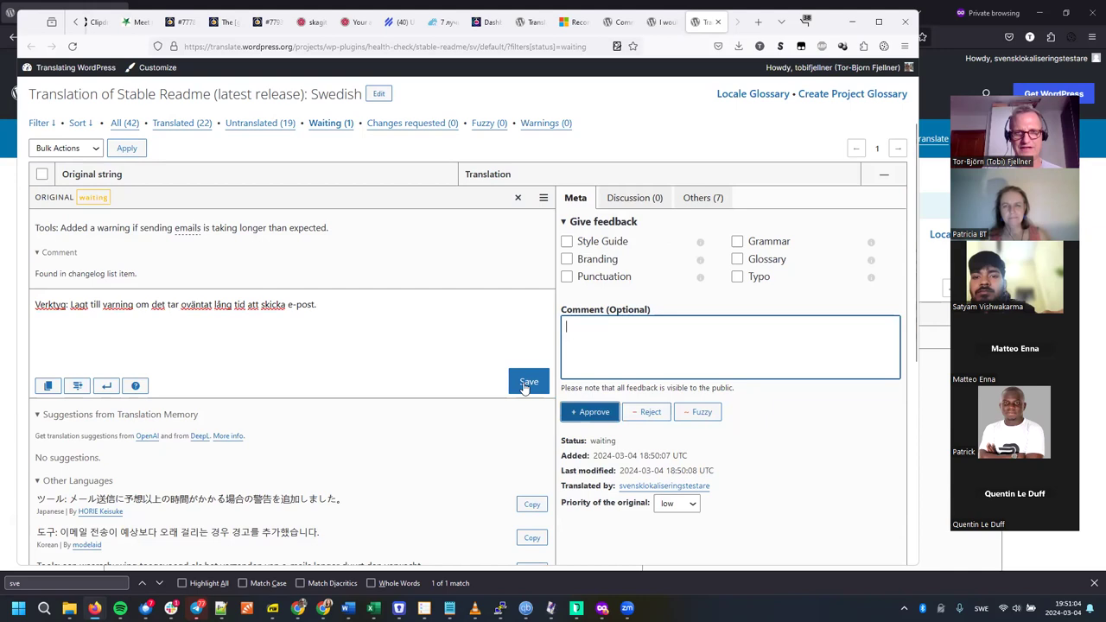
{"action": "left_click", "coordinate": [486, 329]}
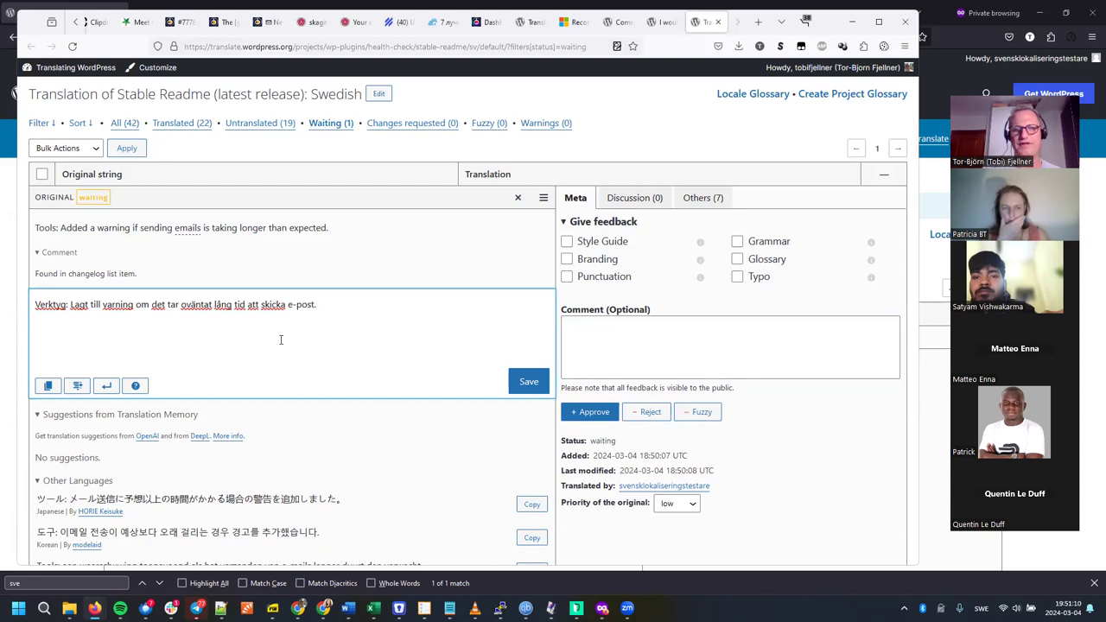
{"action": "key", "text": "ctrl+shift+a"}
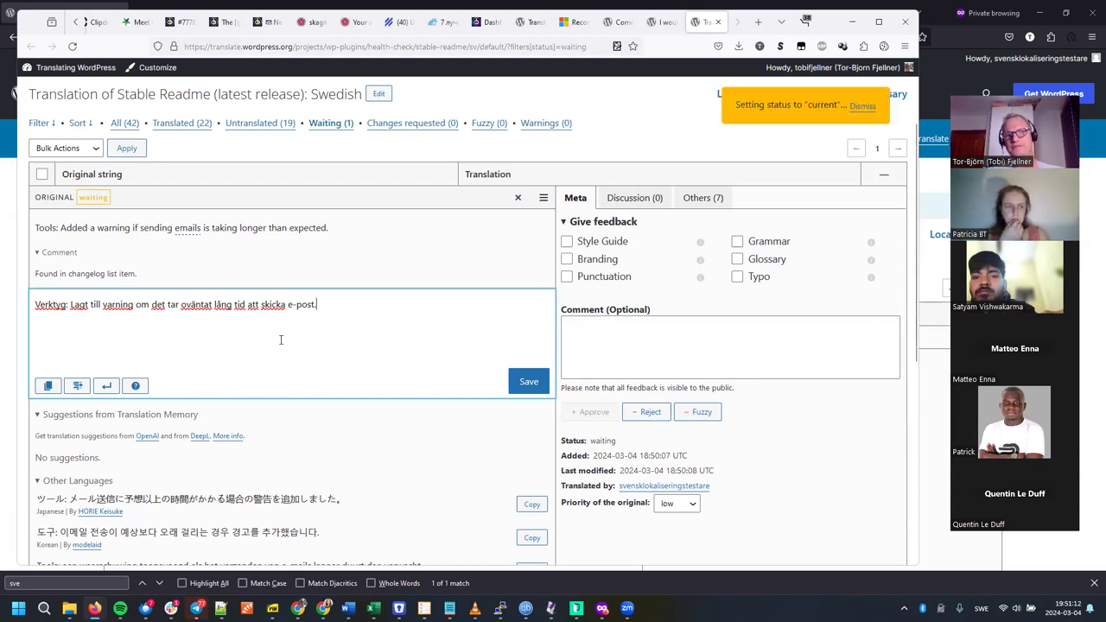